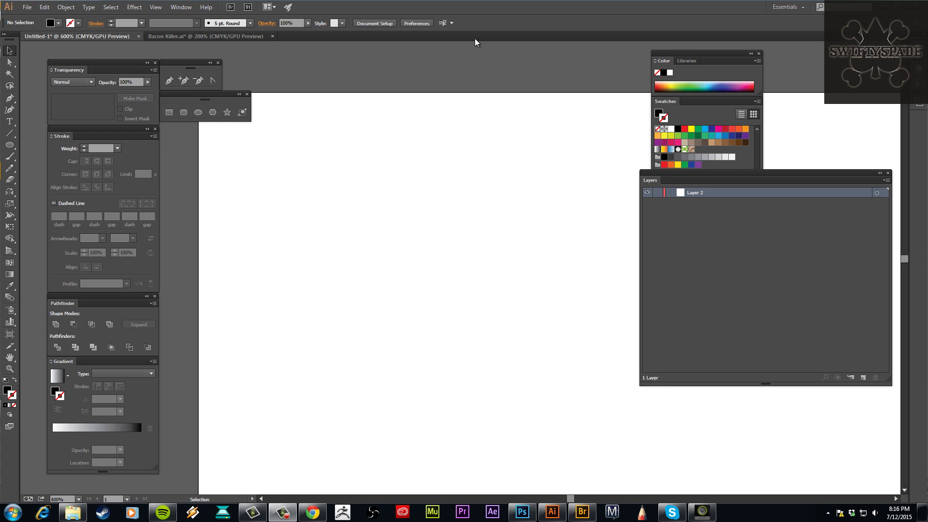
Step: Switch to the Bacon Killer.ai document and hide every layer above the blue background on Layer 8
click(498, 17)
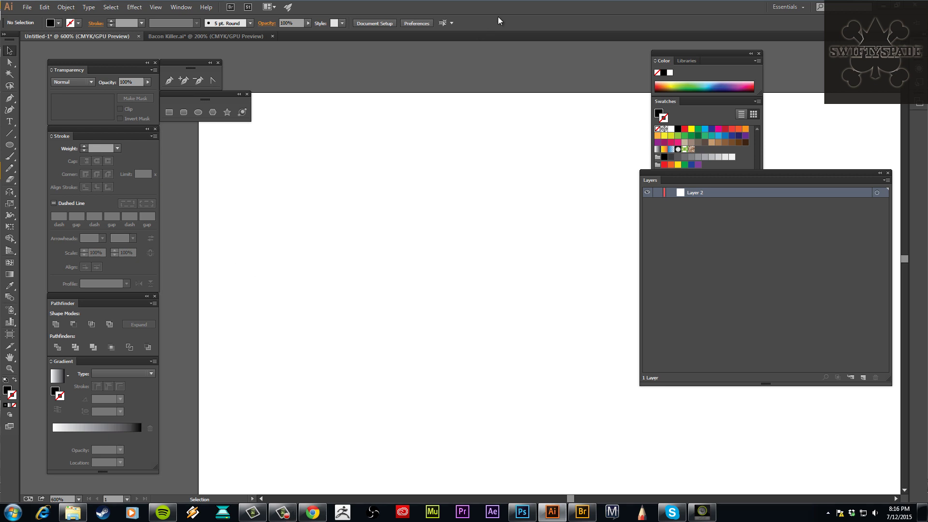
click(196, 36)
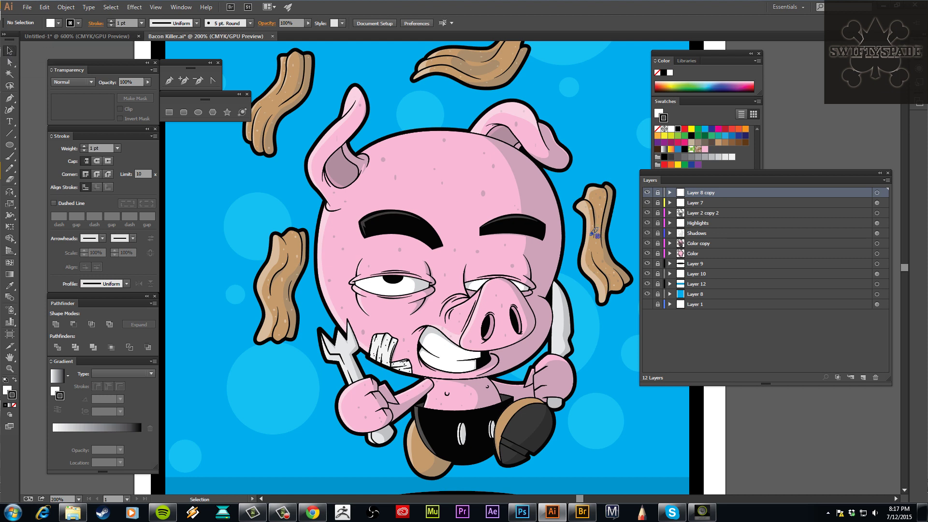
drag(648, 192, 651, 276)
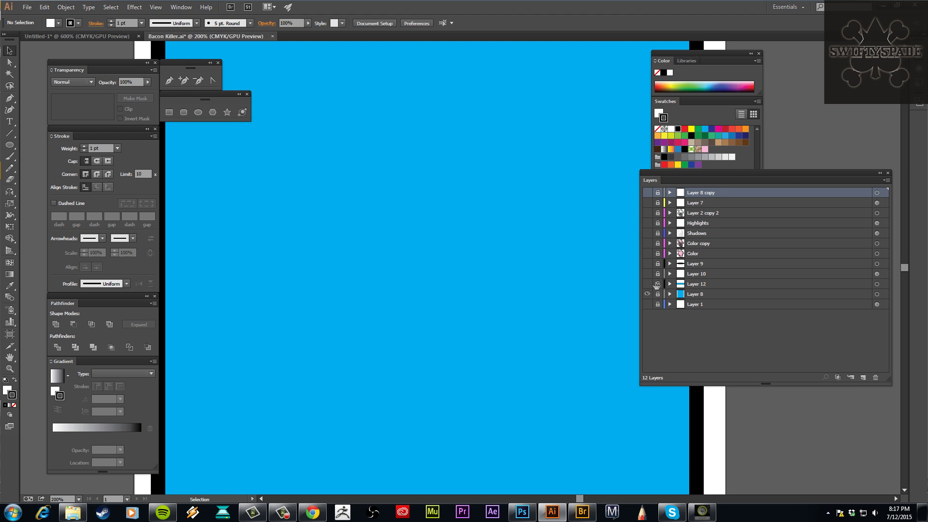
Step: Toggle the Color layer on and off, and show Layer 2 copy 2 to examine the line art up close
click(647, 255)
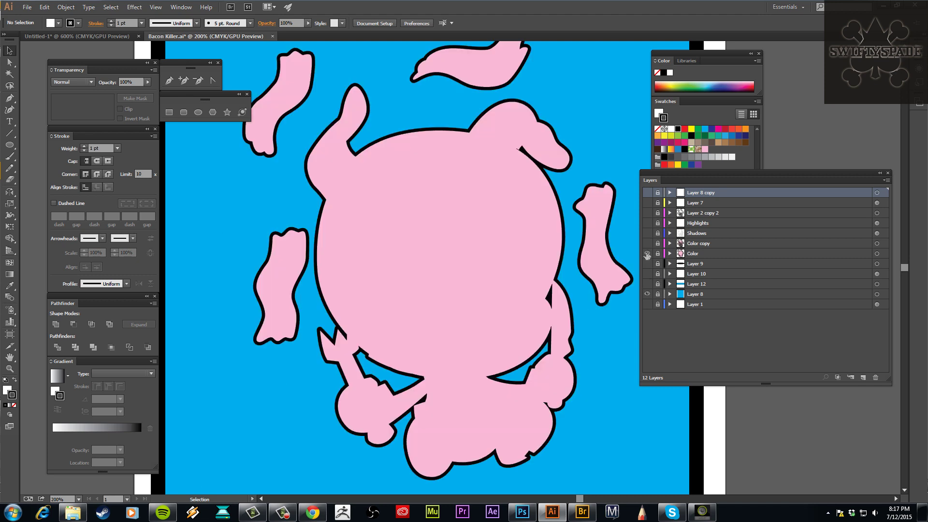
click(648, 254)
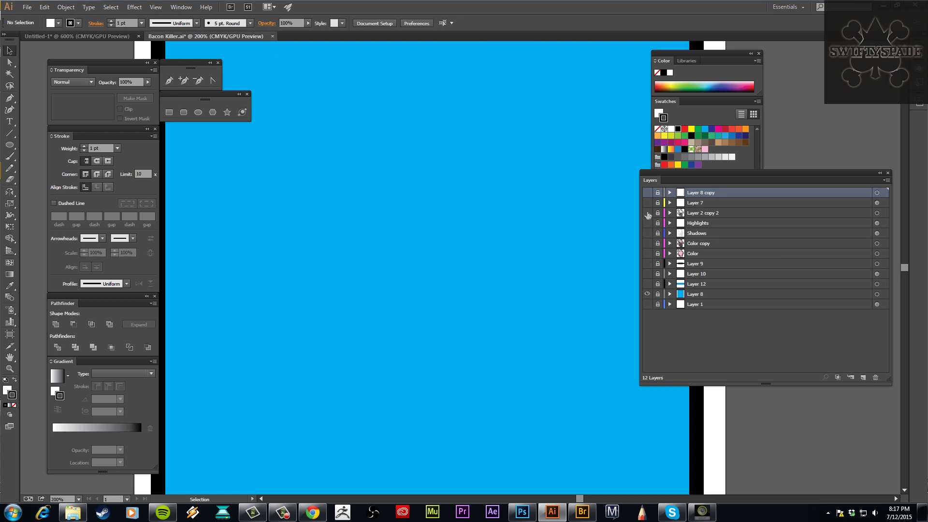
click(648, 213)
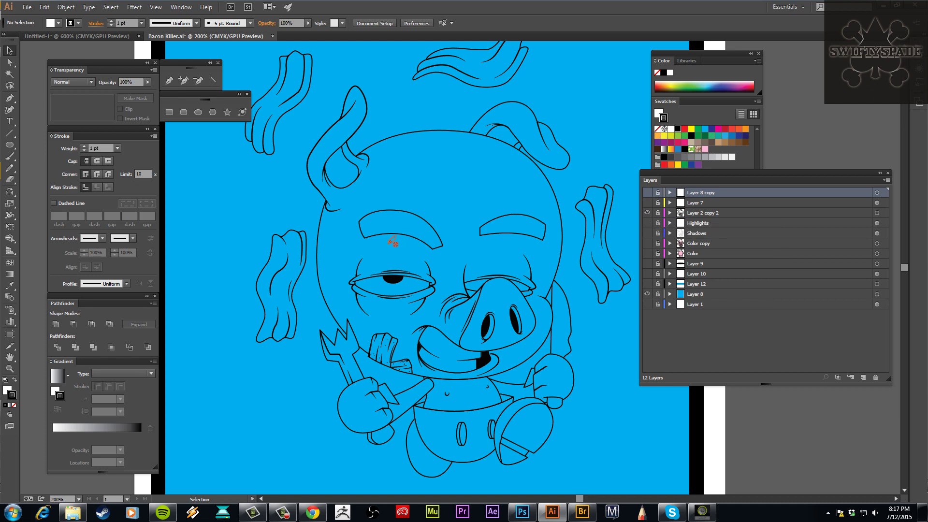
scroll(393, 241, up, 4)
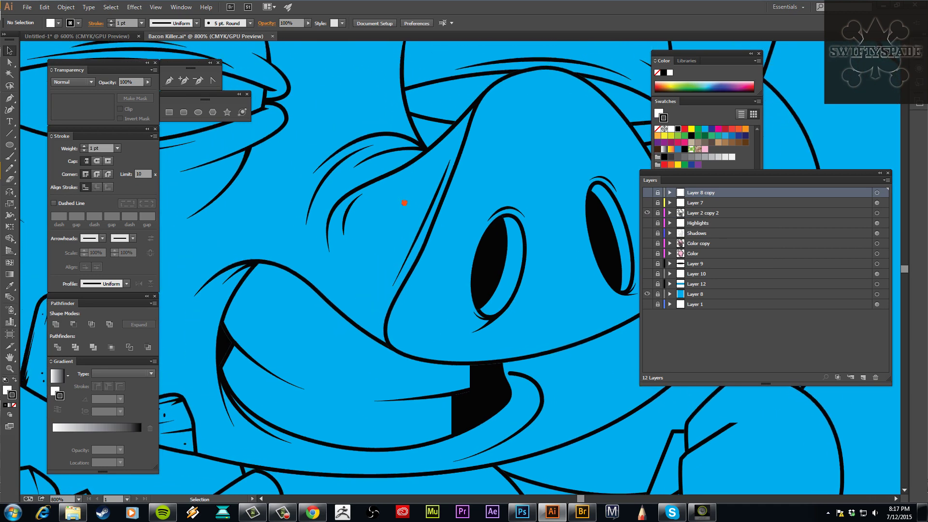
scroll(404, 203, down, 2)
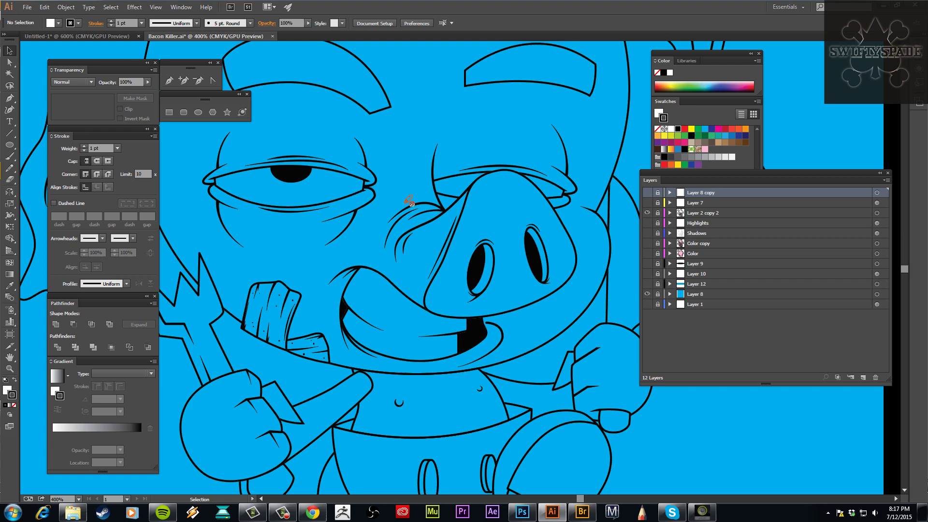
scroll(409, 202, down, 2)
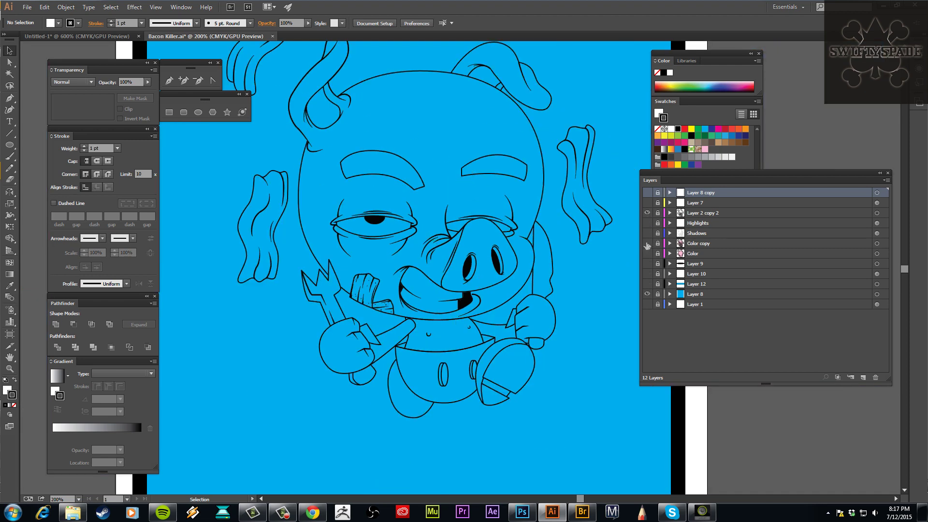
Step: Show the Color copy layer and toggle Layer 2 copy 2 off and on to compare the flat colors with the line art
click(648, 243)
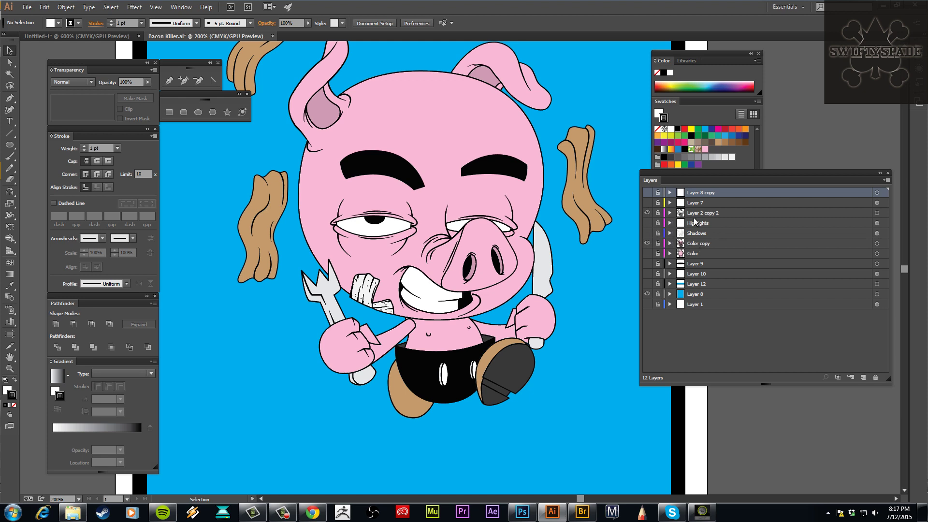
click(647, 213)
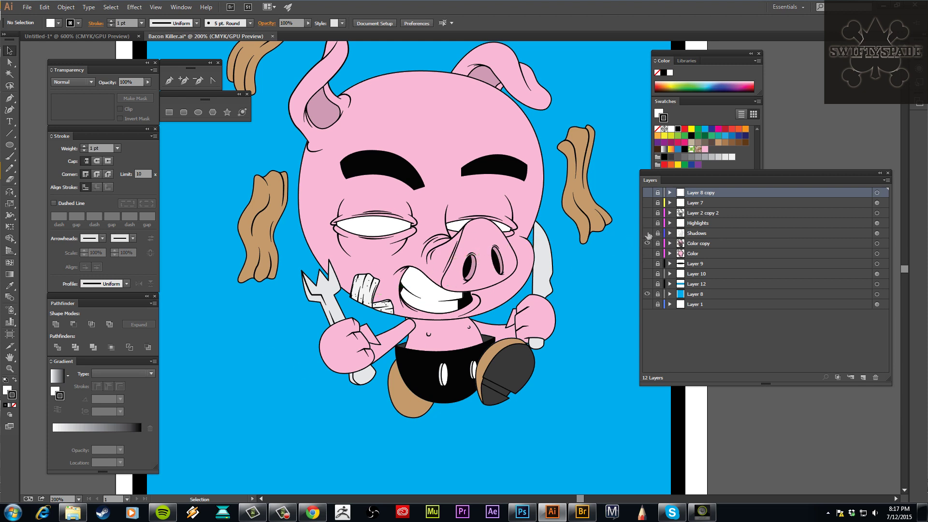
click(648, 213)
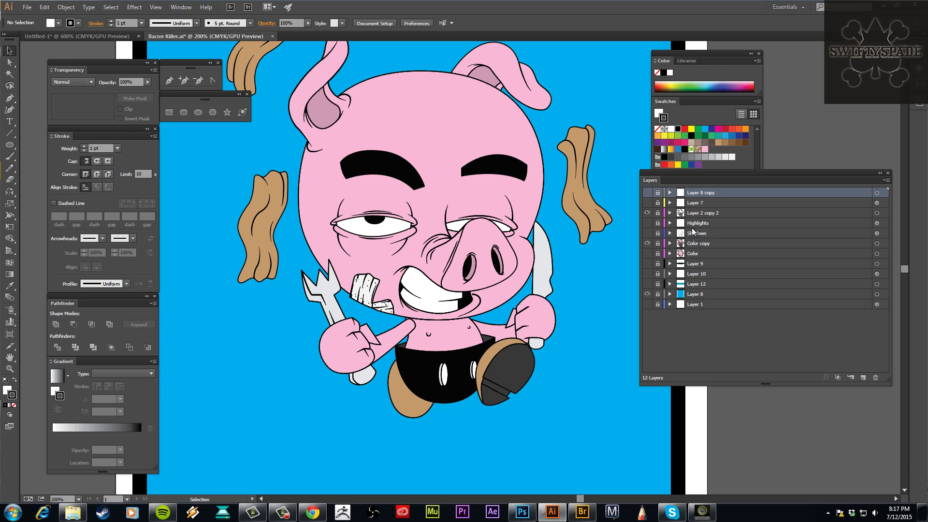
key(ctrl+plus)
key(ctrl+plus)
key(ctrl+plus)
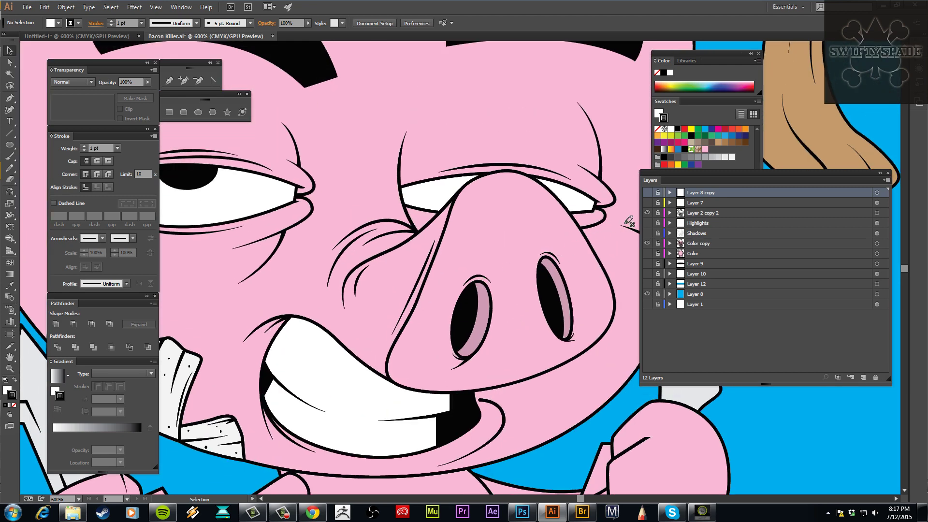
Step: Preview the Shadows and Highlights layers over the flat colors, and hide both again
click(648, 242)
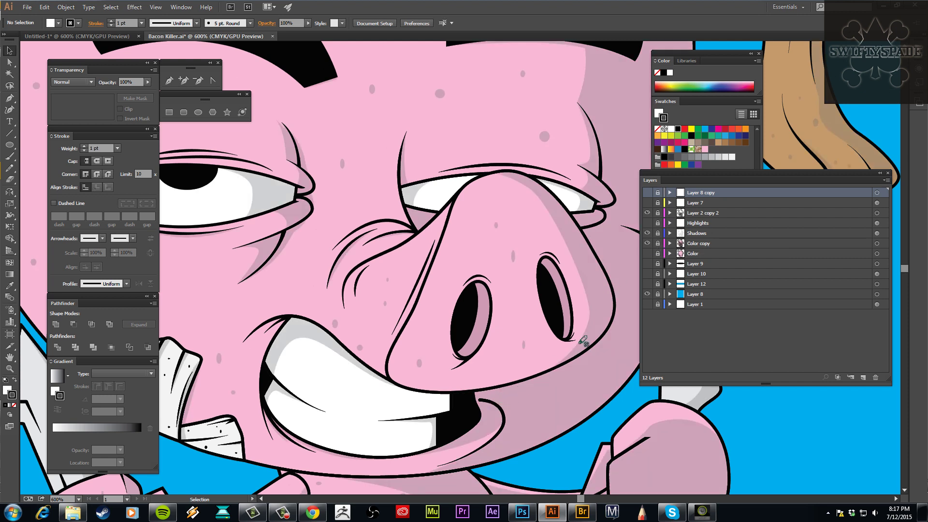
click(647, 223)
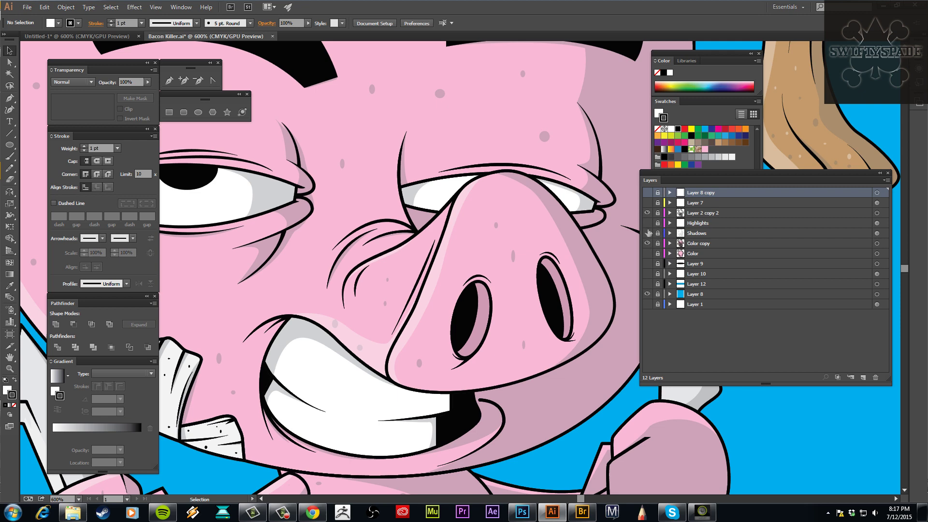
click(648, 233)
drag(601, 265, 608, 263)
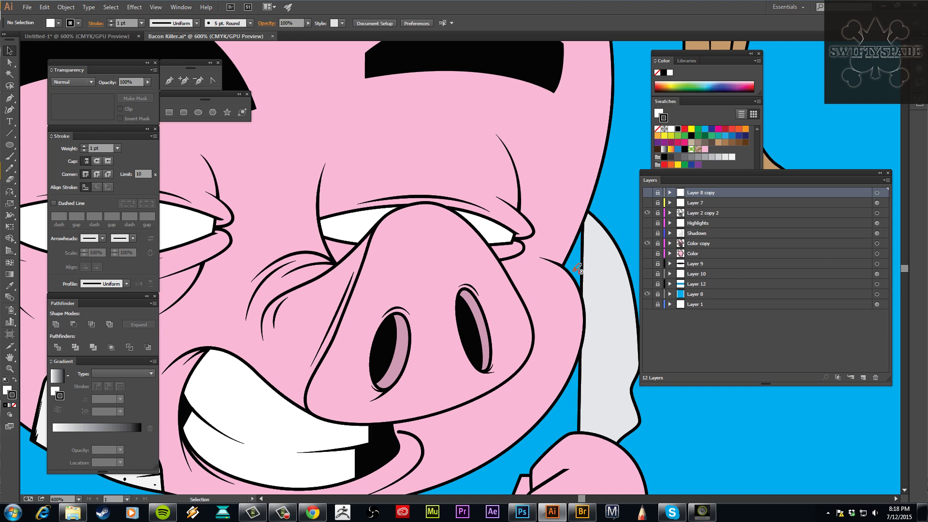
Step: Show the Shadows layer, preview Highlights with it, and hide Highlights and Layer 2 copy 2
click(647, 233)
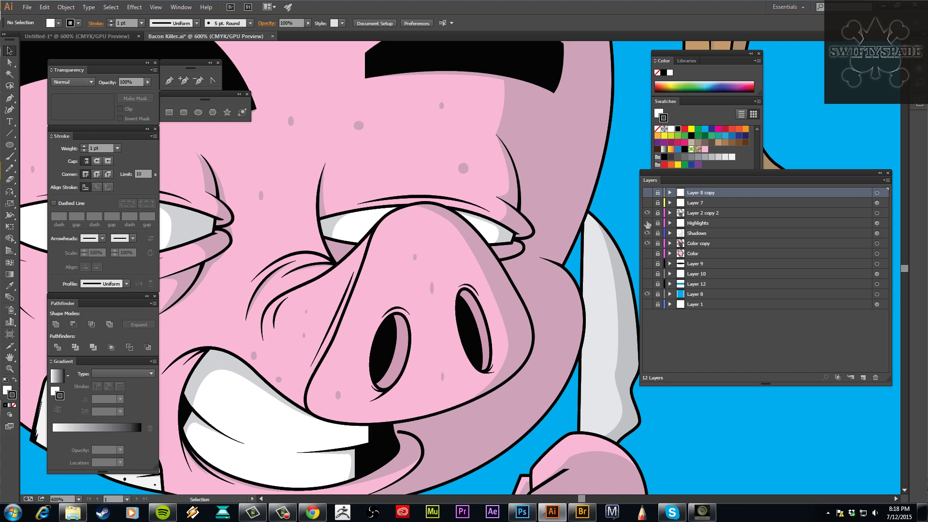
click(648, 223)
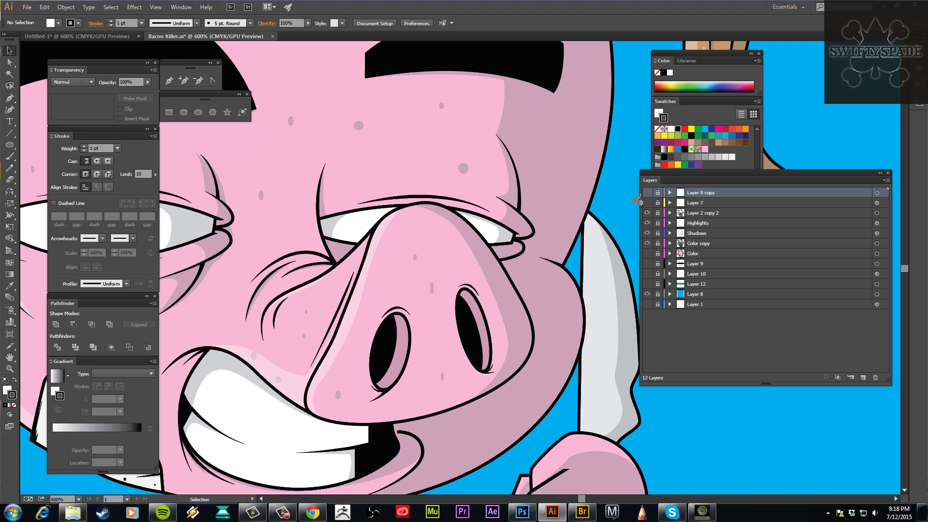
drag(648, 213, 646, 239)
click(646, 233)
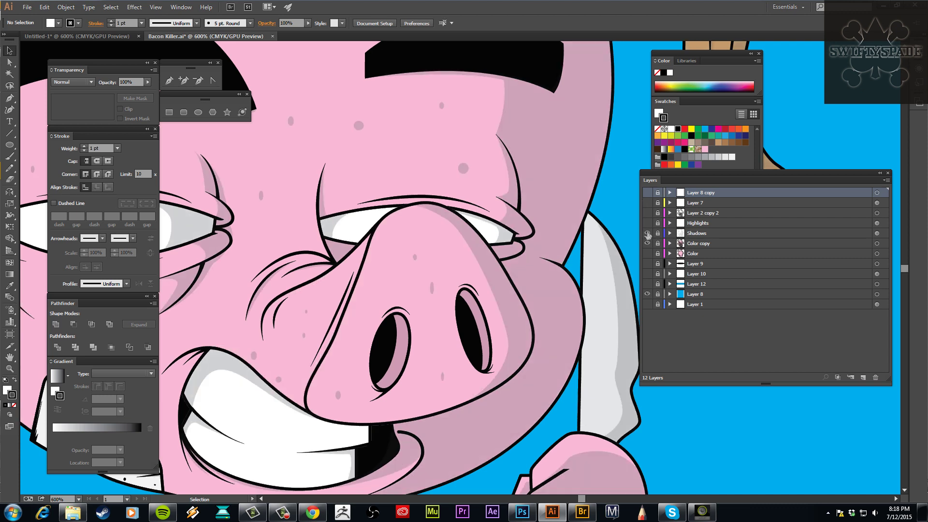
Step: Unlock the Shadows layer and select all of its artwork to examine the shadow shapes, clearing the selection when done
click(657, 233)
click(876, 234)
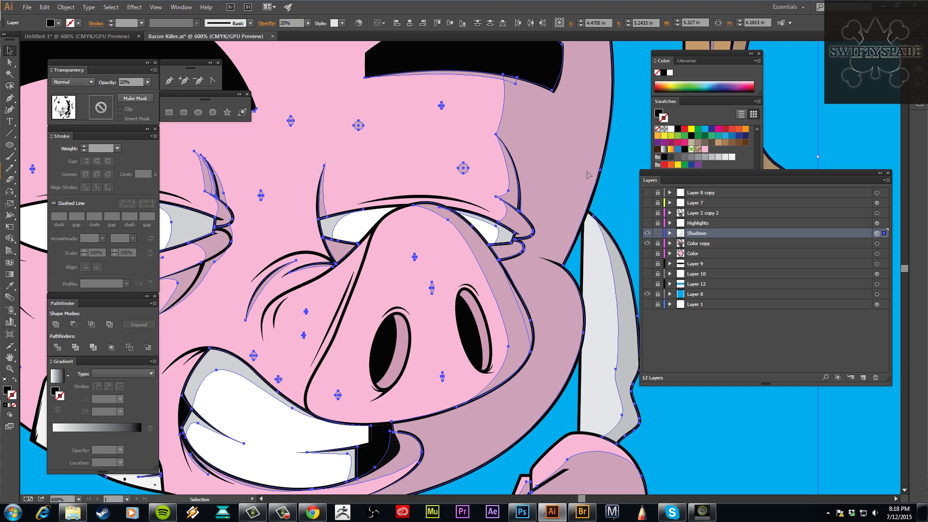
click(617, 170)
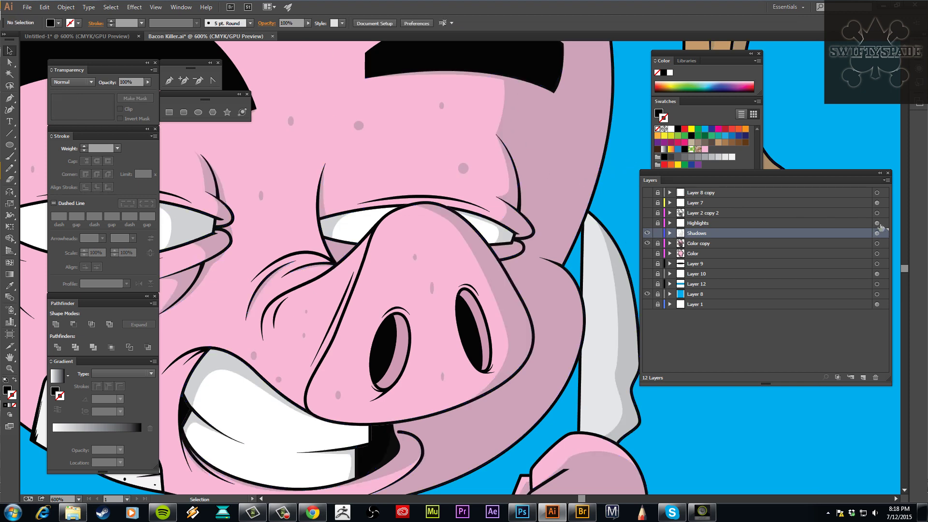
click(876, 234)
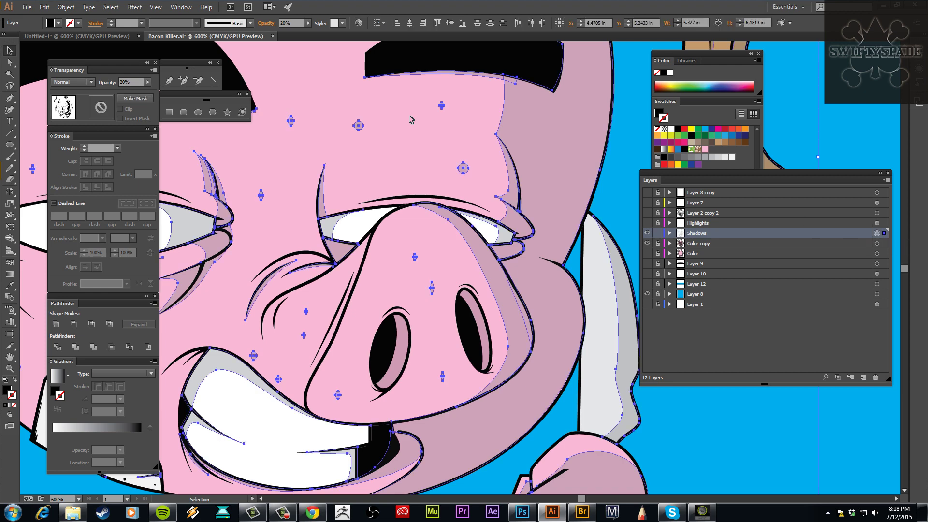
click(617, 146)
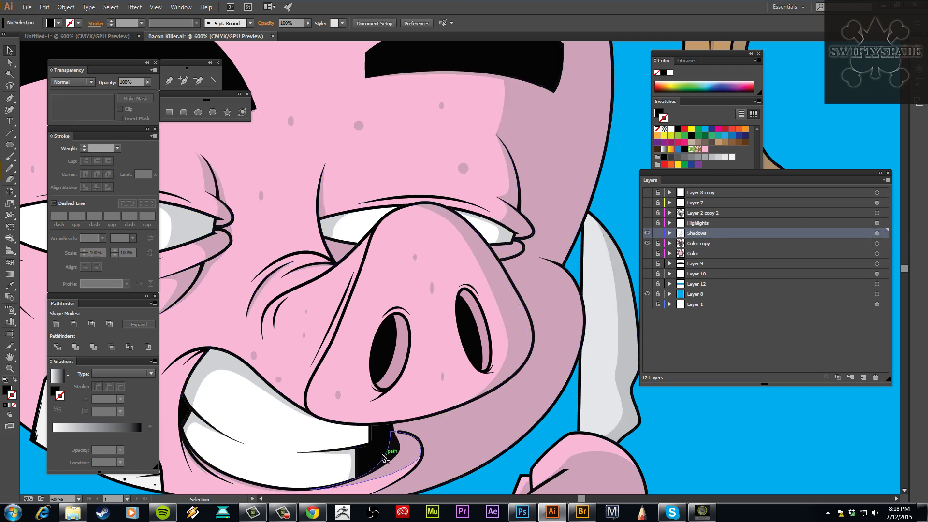
Step: Relock Shadows, show and unlock Highlights, and select all the Highlights artwork around the eye and fork to examine its shapes
drag(343, 398, 509, 277)
drag(272, 220, 334, 360)
drag(426, 164, 331, 274)
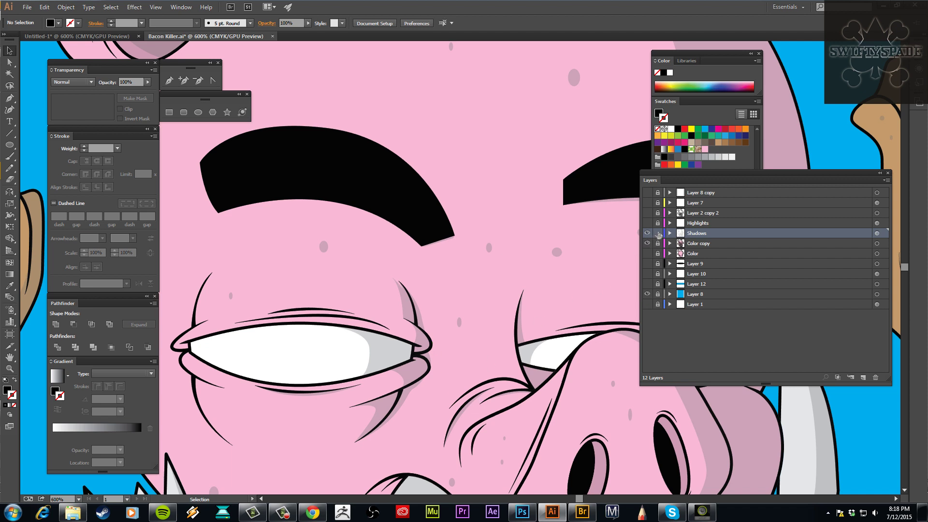
click(647, 223)
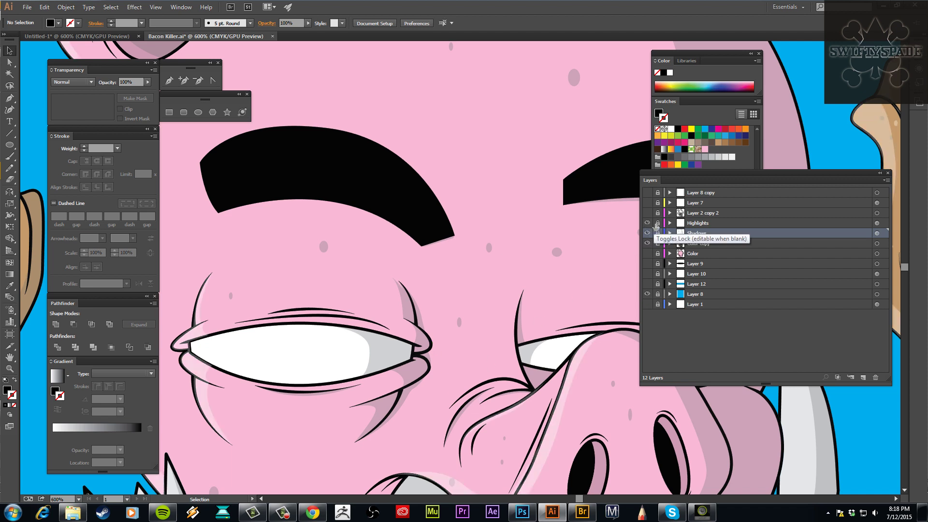
drag(356, 382, 406, 322)
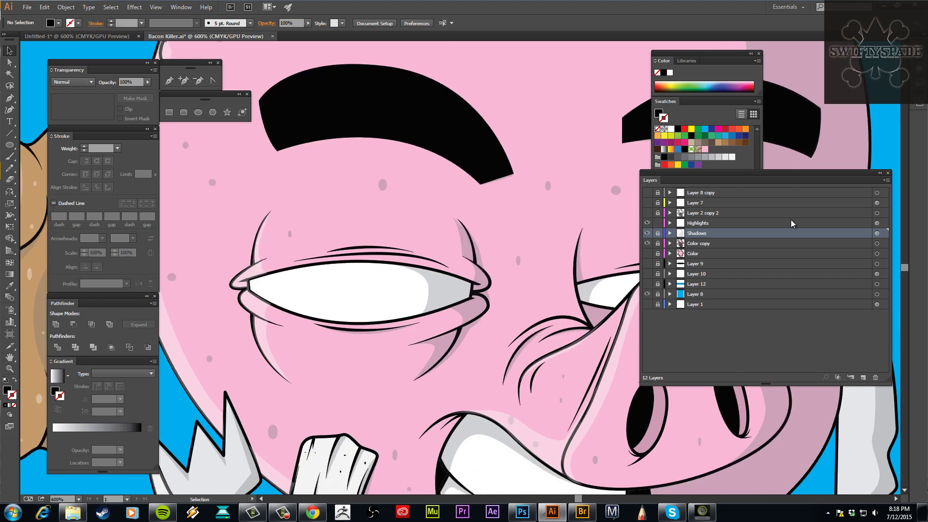
click(877, 224)
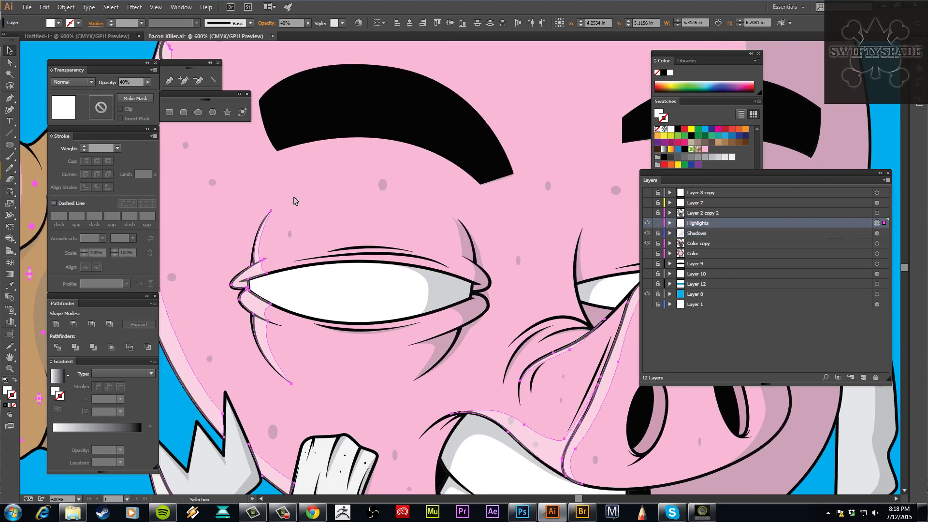
drag(266, 379, 362, 287)
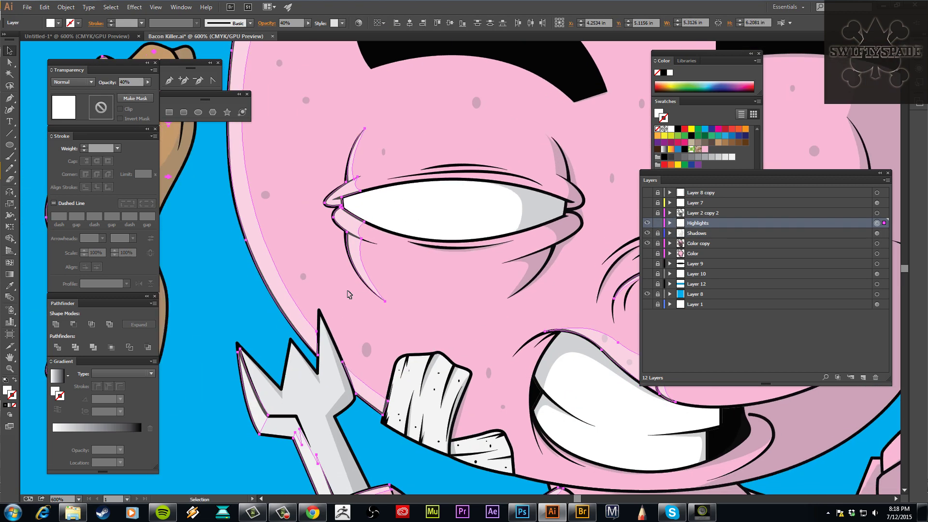
click(242, 321)
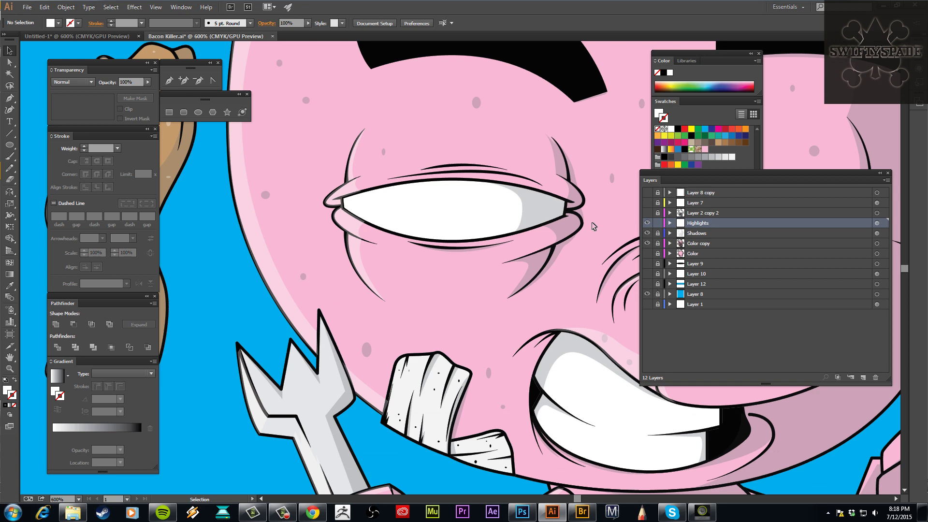
Step: Examine the highlight edges along the pig's face up close and show Layer 2 copy 2 over them
key(ctrl+plus)
key(ctrl+plus)
key(ctrl+plus)
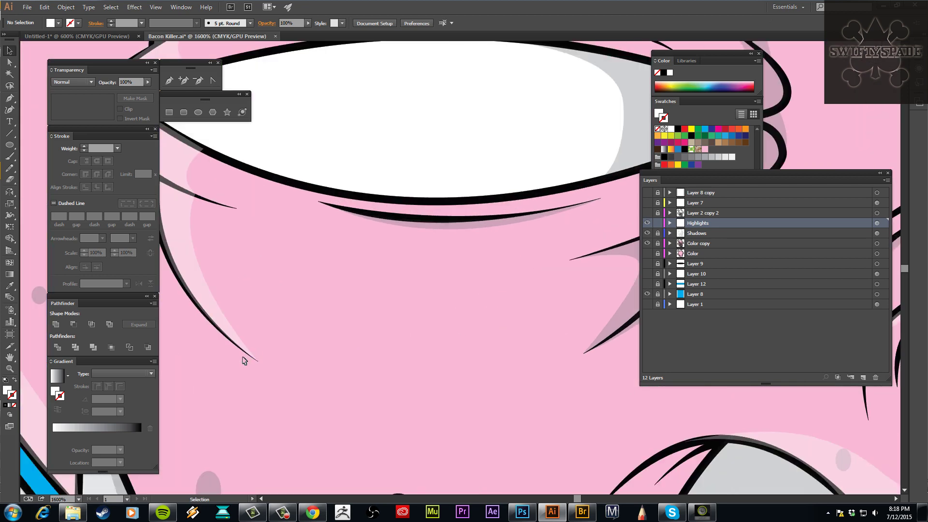
drag(243, 360, 650, 370)
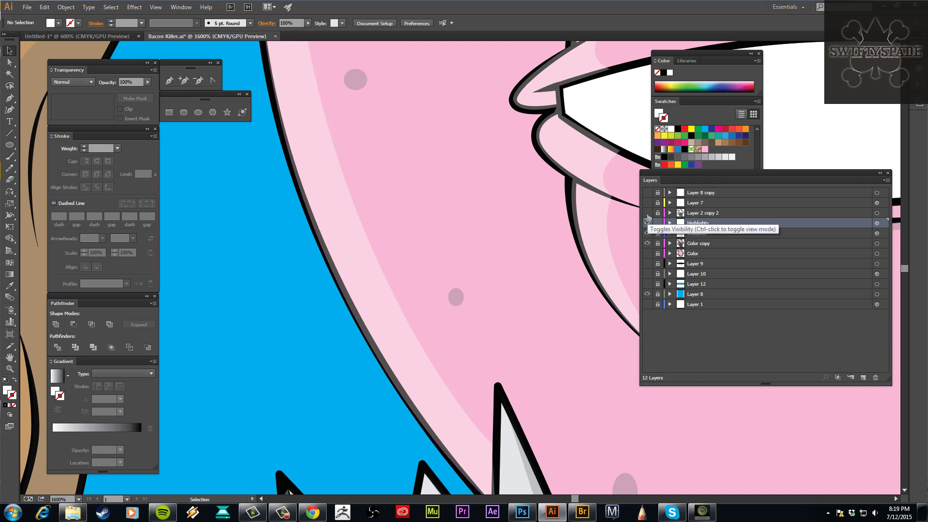
click(647, 213)
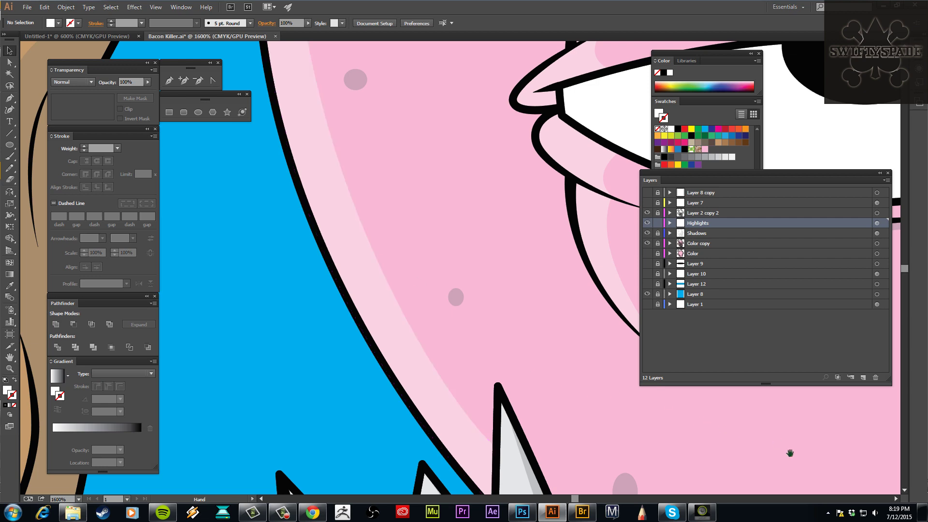
Step: Examine how the line art covers the highlight and shadow edges around the mouth, snout, nostrils and cheek
drag(660, 392, 406, 366)
drag(555, 400, 437, 325)
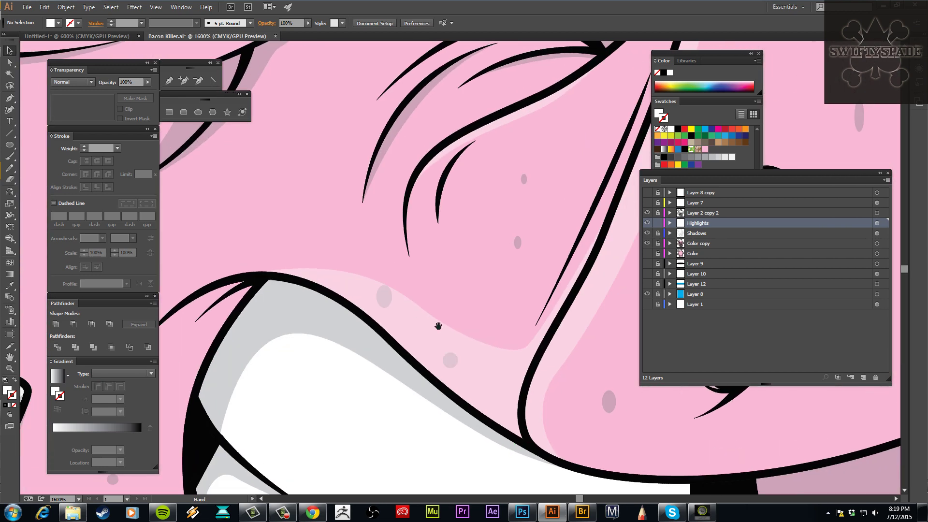
drag(486, 343, 283, 339)
drag(412, 328, 344, 339)
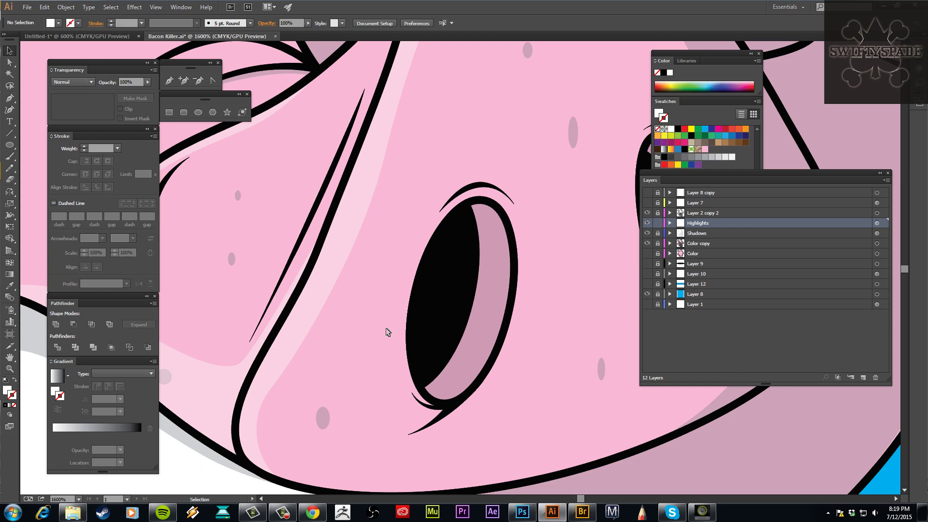
drag(487, 406, 310, 261)
drag(488, 326, 259, 294)
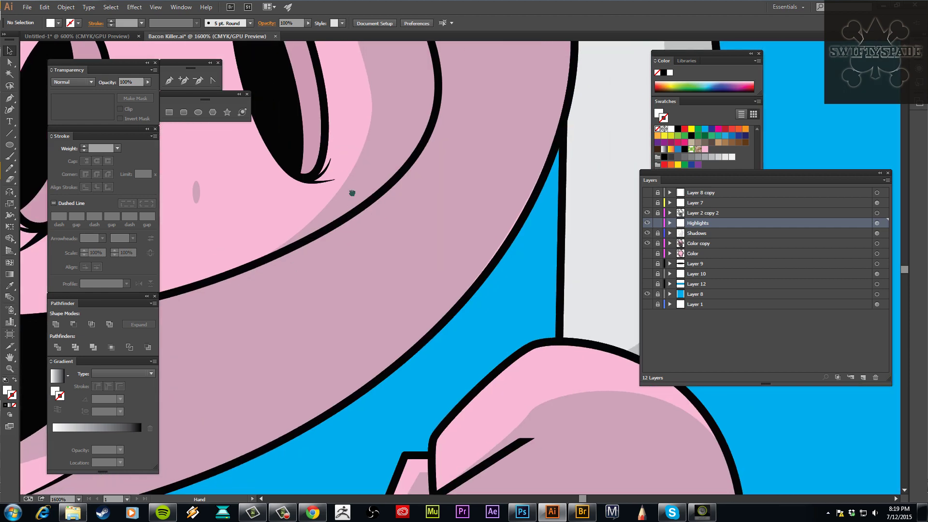
Step: Examine the line art around the snout and squinting eye, hiding and showing Layer 2 copy 2 to compare the edges beneath
drag(351, 193, 413, 397)
drag(358, 238, 451, 452)
drag(391, 253, 483, 346)
drag(324, 317, 544, 147)
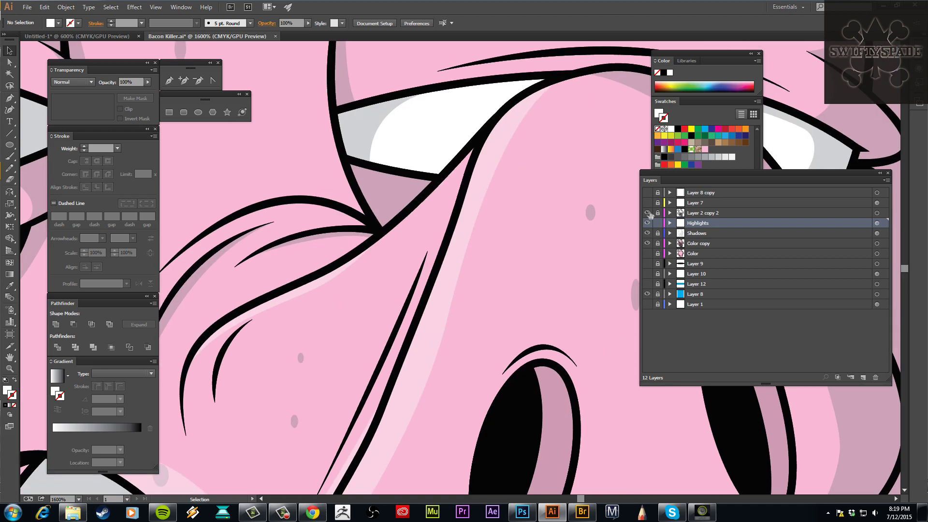
click(649, 214)
click(649, 214)
click(649, 214)
click(648, 213)
Step: Examine the highlight shapes along the snout crease and above the grin, both close up and from farther out
drag(357, 355, 491, 202)
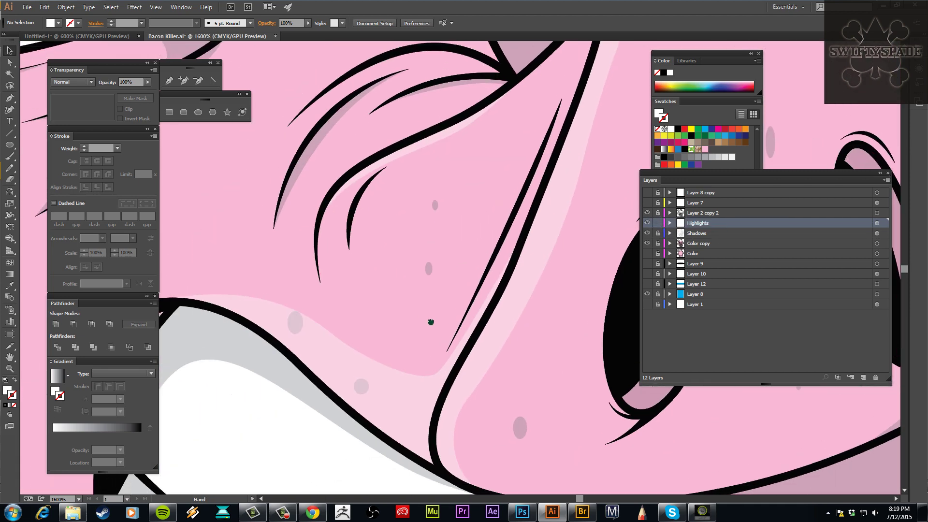
drag(384, 224, 471, 323)
key(ctrl+minus)
key(ctrl+minus)
key(ctrl+minus)
key(ctrl+minus)
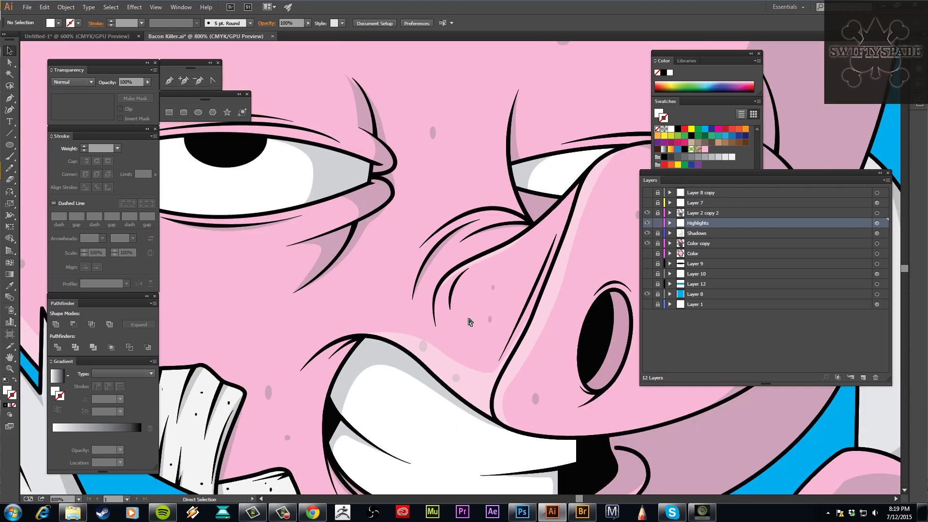
key(ctrl+plus)
key(ctrl+plus)
key(ctrl+plus)
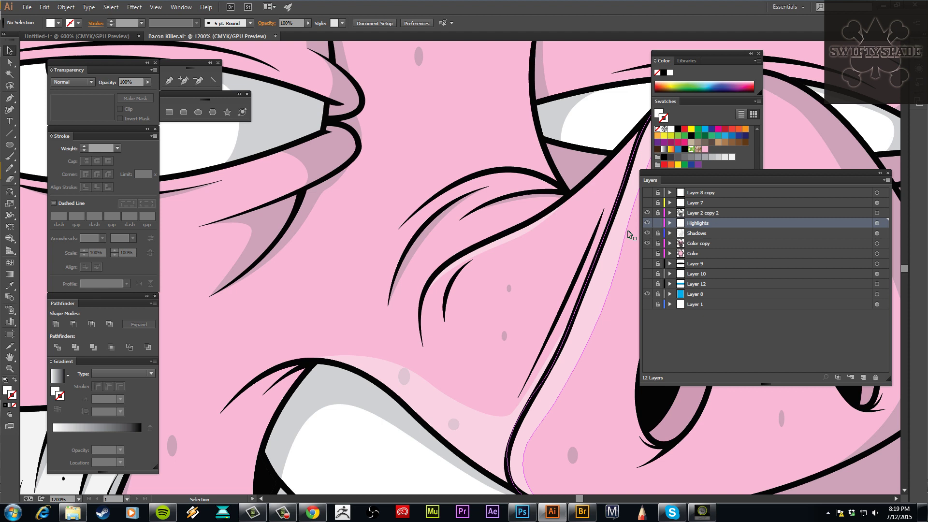
Step: Unlock Layer 2 copy 2, lock Highlights, and select the short curved crease line beside the snout
click(658, 212)
click(657, 223)
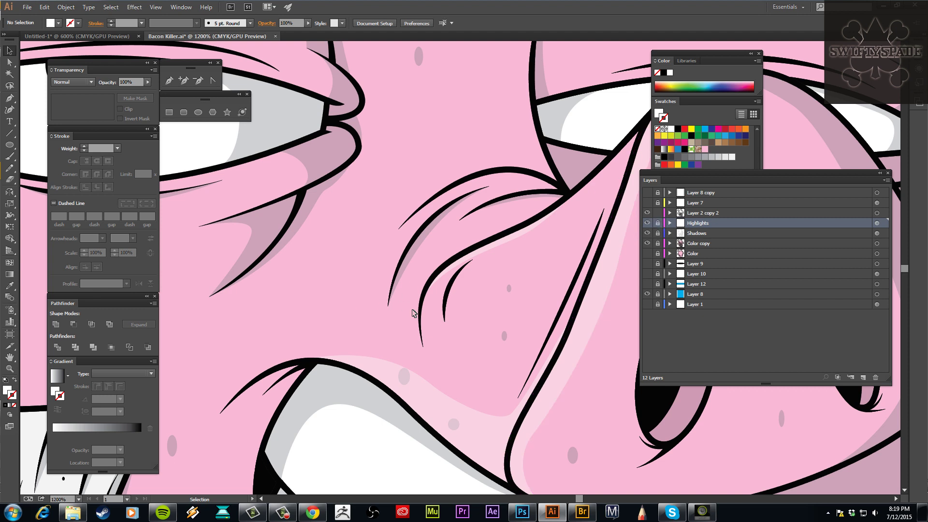
click(448, 298)
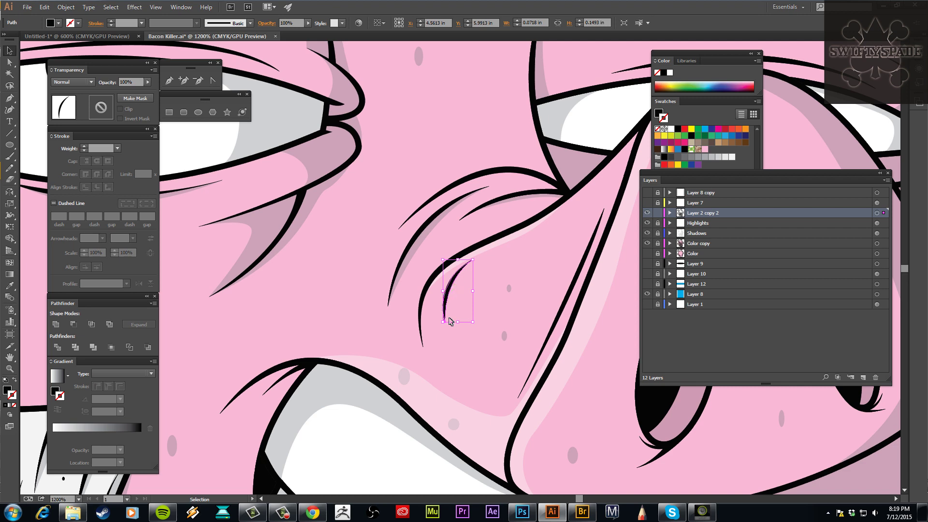
Step: Examine how the line art meets the shadows and highlights on the hand holding the fork, clearing the selection
key(space)
drag(442, 242, 488, 55)
drag(309, 377, 512, 49)
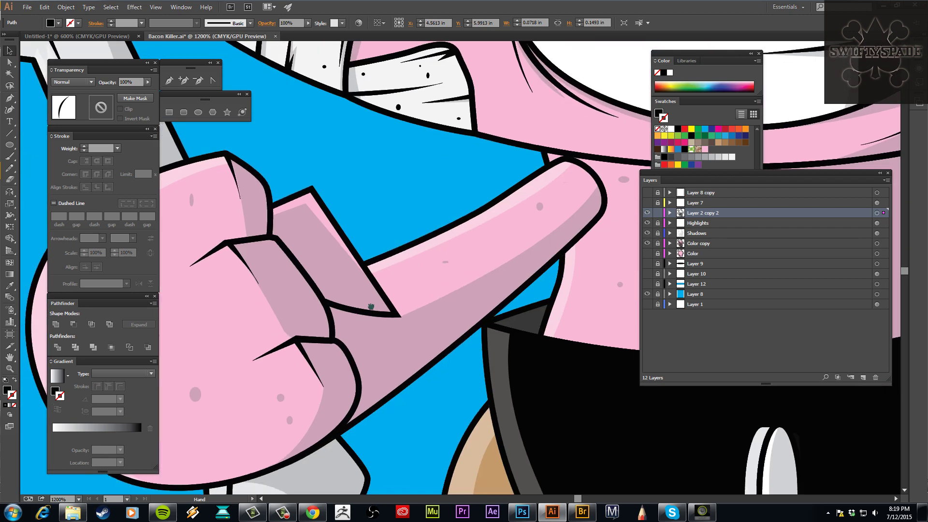
drag(370, 309, 503, 374)
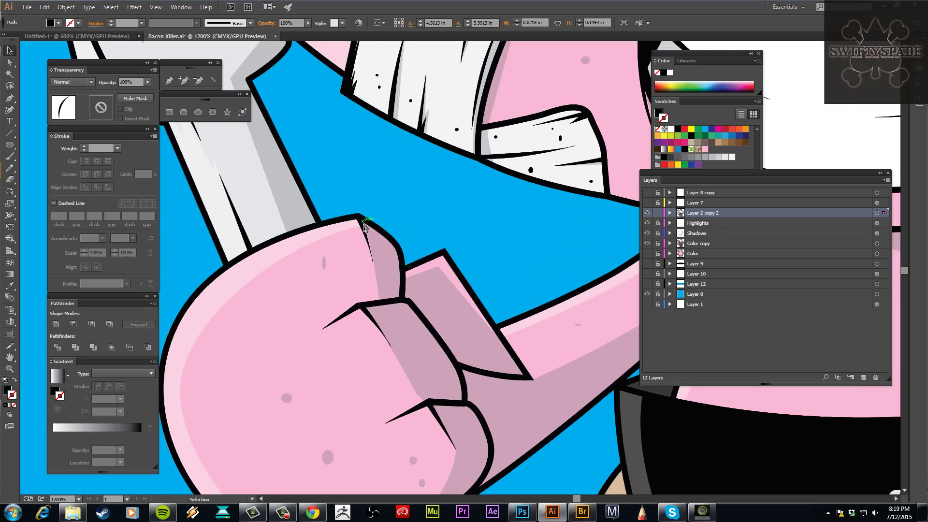
click(647, 212)
click(366, 237)
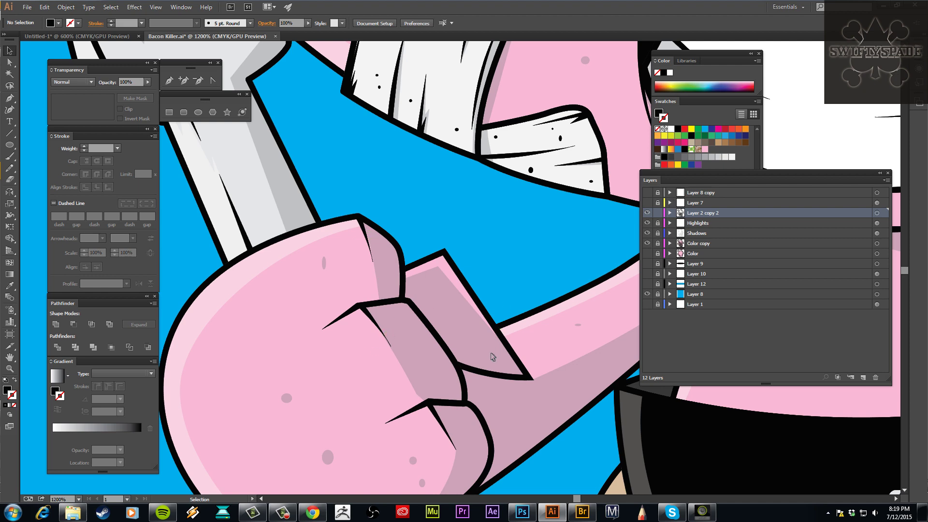
drag(488, 422, 437, 318)
drag(318, 235, 396, 361)
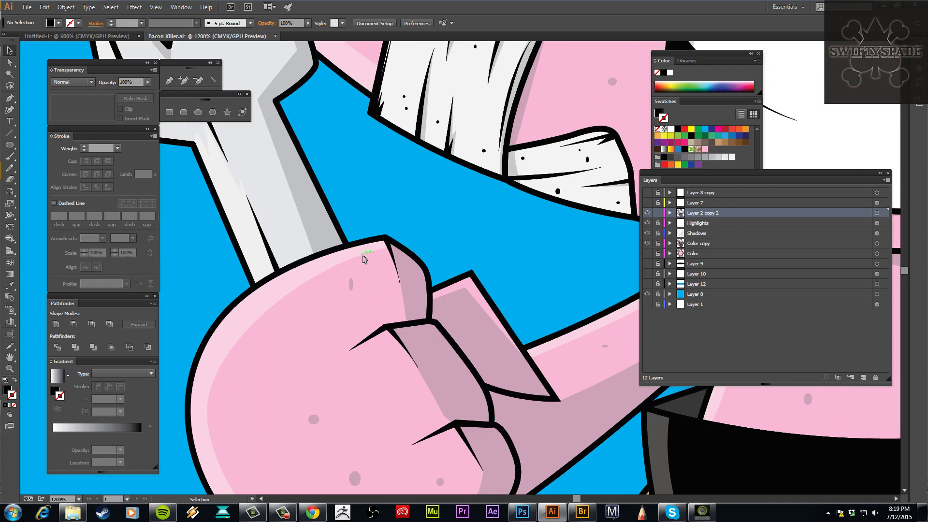
Step: Hide Layer 2 copy 2, Highlights, Shadows and Color copy, and show Color to view the pig's base silhouette alone
drag(646, 216, 647, 245)
click(647, 254)
scroll(591, 265, down, 6)
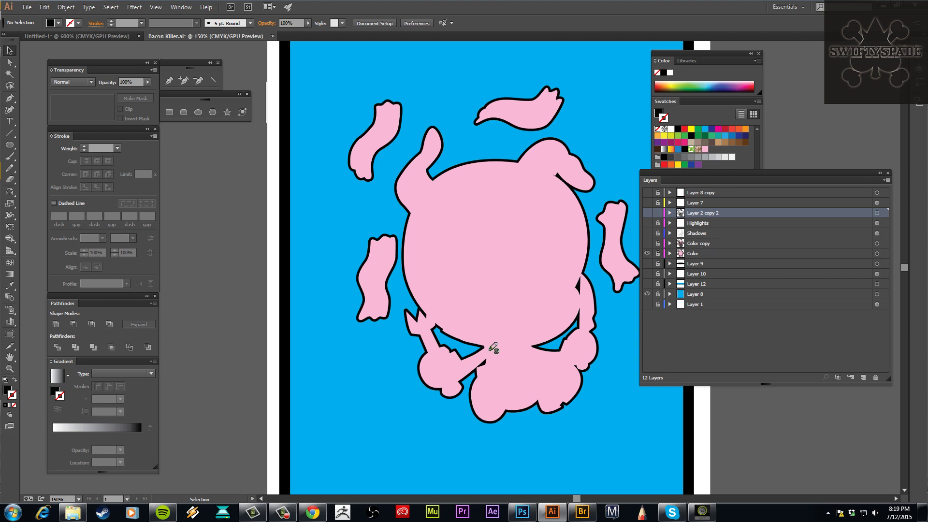
Step: Show Color copy, Shadows, Highlights and Layer 2 copy 2 again, and toggle Color to compare the outer outline, leaving it visible
drag(646, 251, 647, 213)
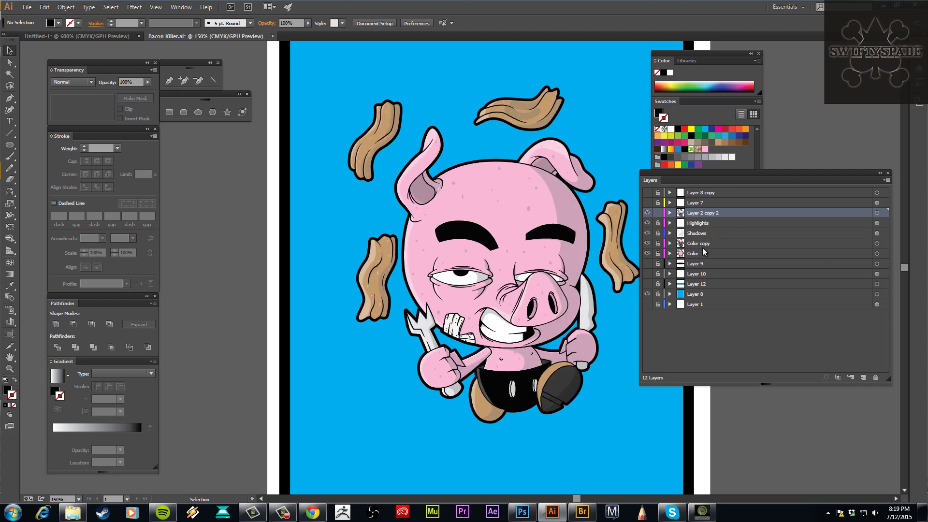
click(647, 255)
click(647, 255)
click(647, 256)
Step: Examine the thick outer outline around the fork, fists, body and shoe up close, finishing on the whole pig
key(ctrl+equal)
key(ctrl+equal)
key(ctrl+equal)
key(ctrl+equal)
key(ctrl+equal)
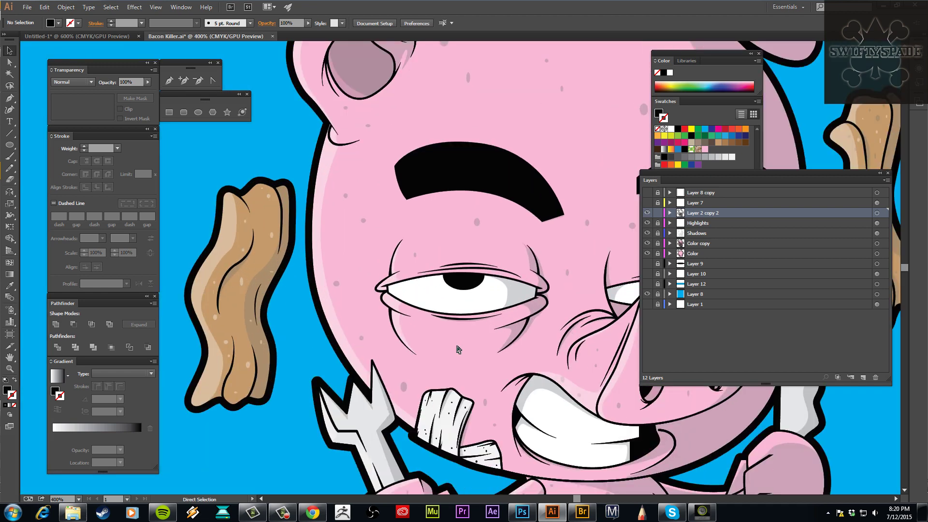
drag(419, 376, 557, 48)
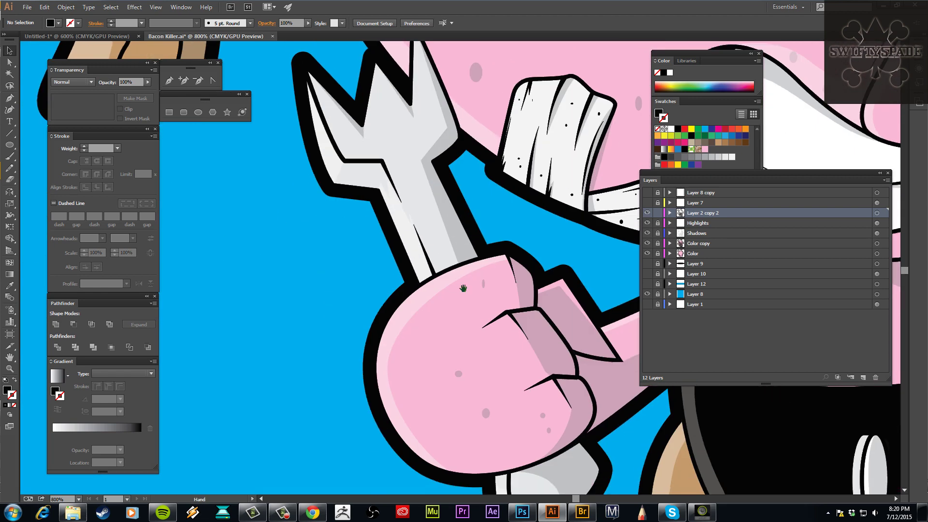
drag(500, 340, 412, 314)
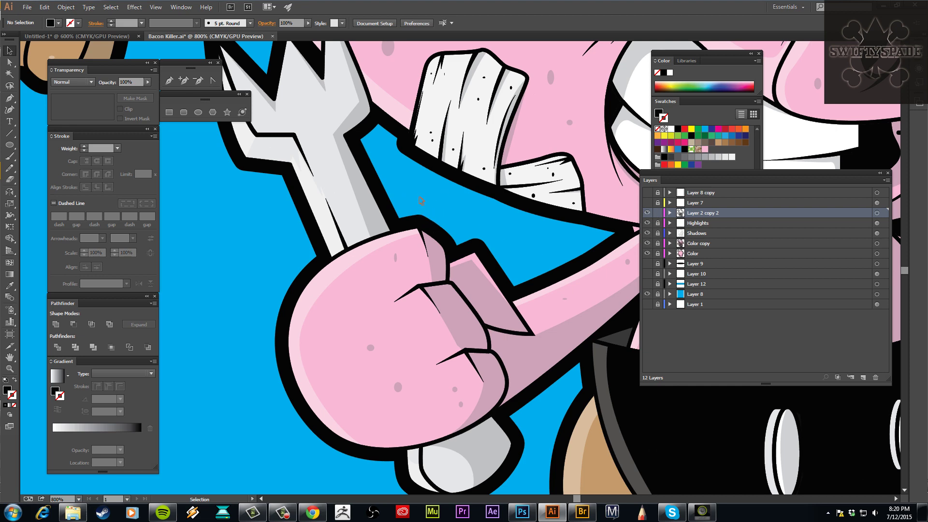
drag(603, 430, 190, 210)
drag(486, 231, 375, 365)
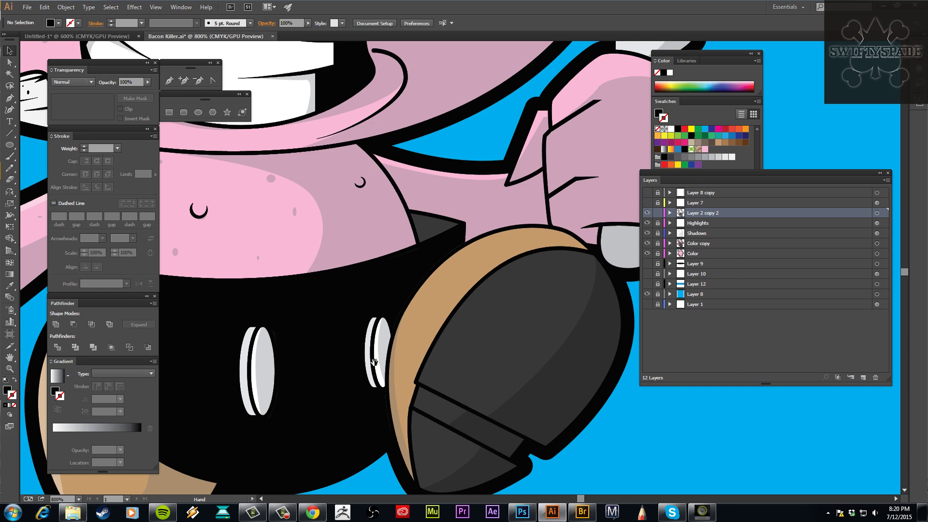
drag(502, 201, 425, 313)
key(ctrl+minus)
key(ctrl+minus)
key(ctrl+minus)
key(ctrl+minus)
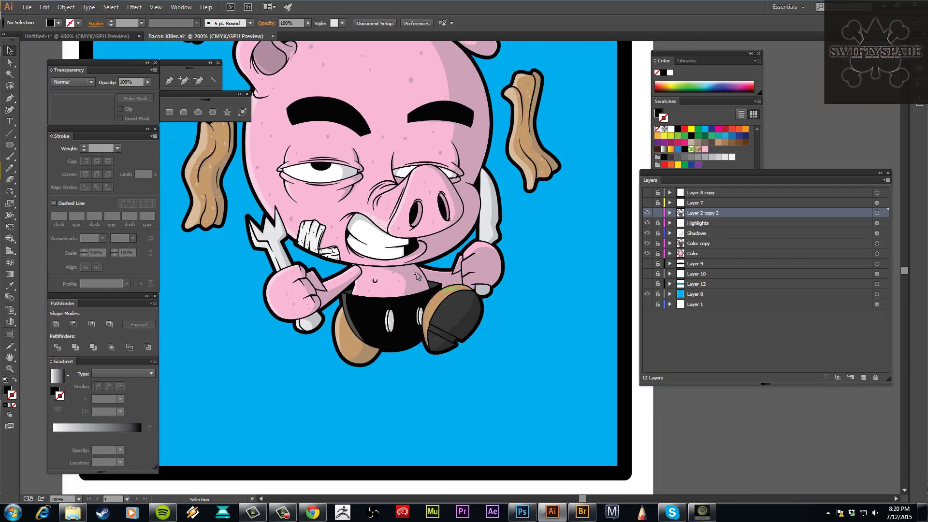
drag(384, 223, 423, 304)
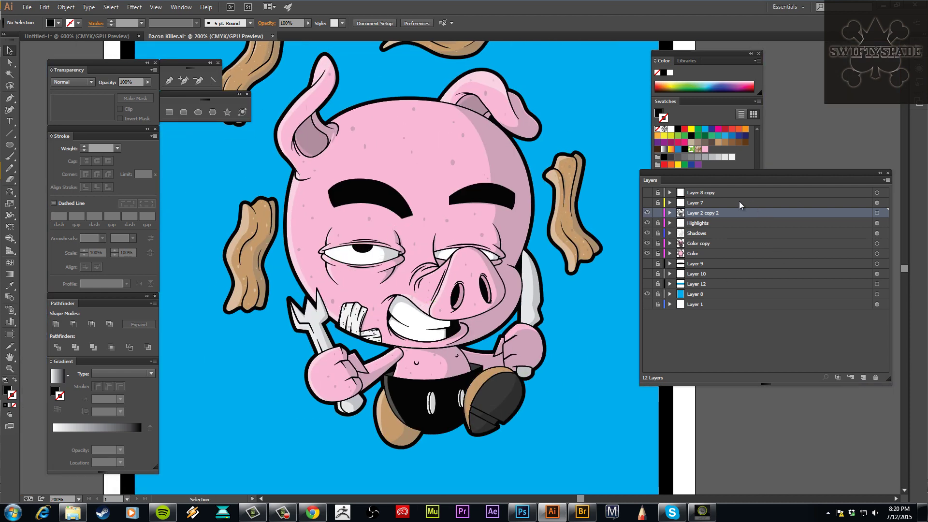
Step: Switch to the Untitled-1 document and add a new layer above Layer 2
click(87, 36)
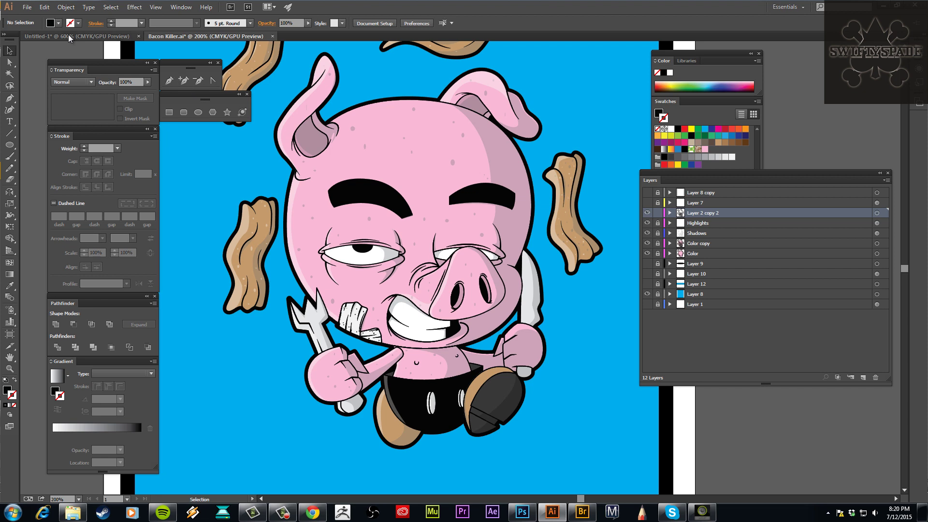
click(863, 377)
key(ctrl+equal)
key(ctrl+equal)
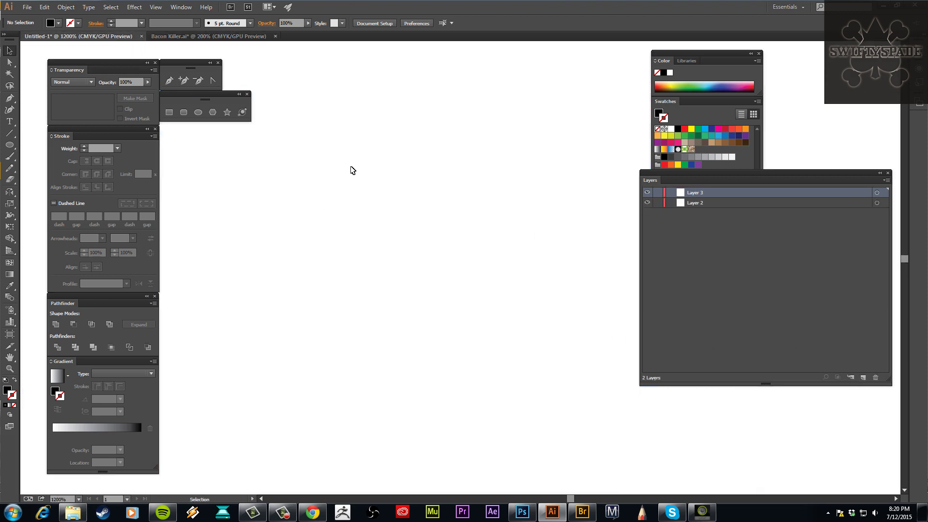
Step: Draw a large and a smaller overlapping circle on Layer 2 with no fill and a 1 pt black stroke, together about 33 by 30 pt
drag(396, 209, 436, 242)
key(l)
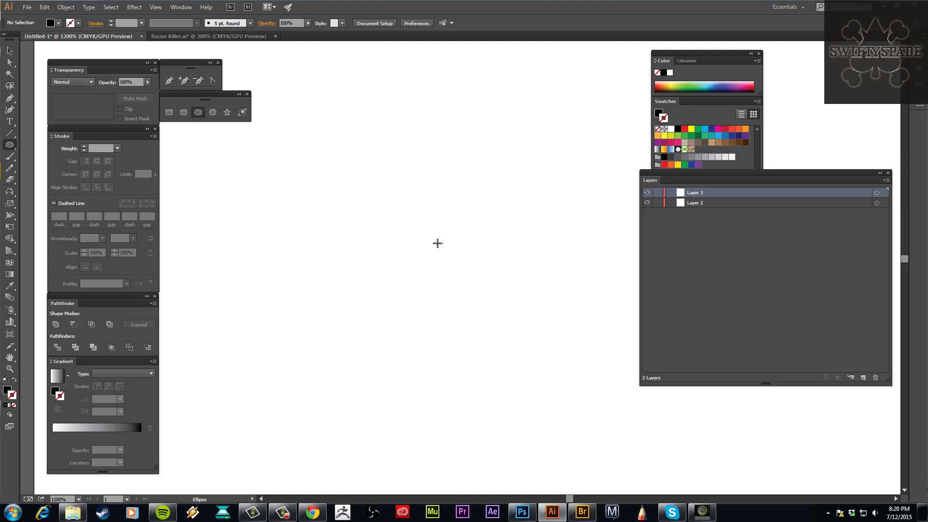
key(shift+x)
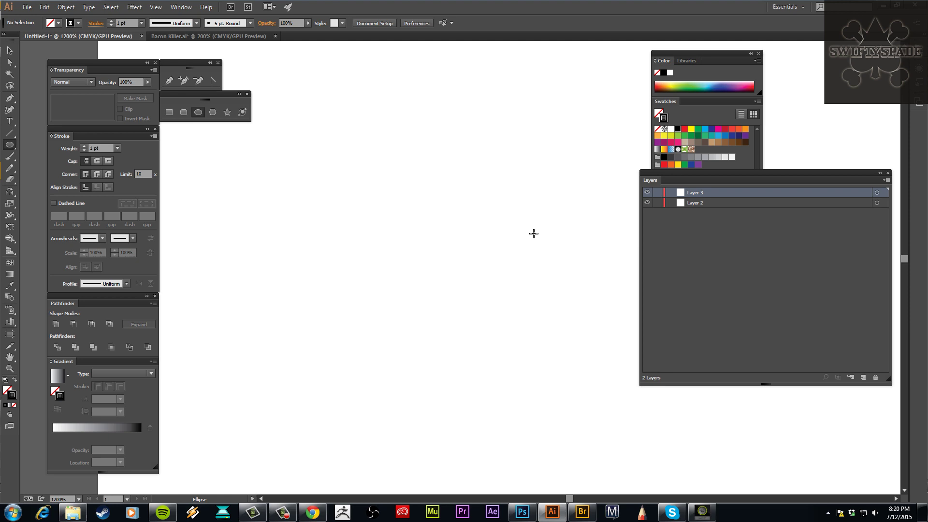
click(719, 203)
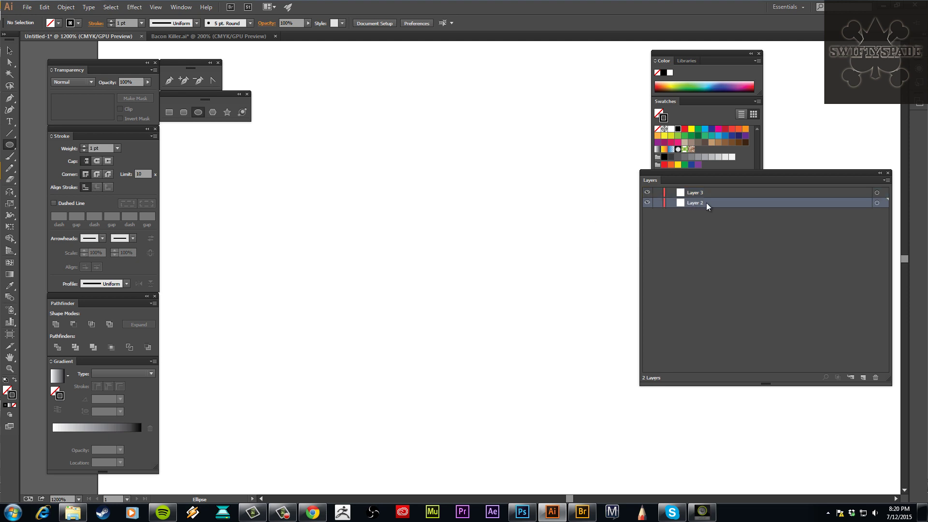
mouse_move(366, 249)
mouse_down()
mouse_move(437, 291)
mouse_move(440, 306)
mouse_move(486, 344)
mouse_up()
Step: Select both circles, unite them into a single outline with Pathfinder, and clear the selection
key(v)
drag(529, 108, 292, 372)
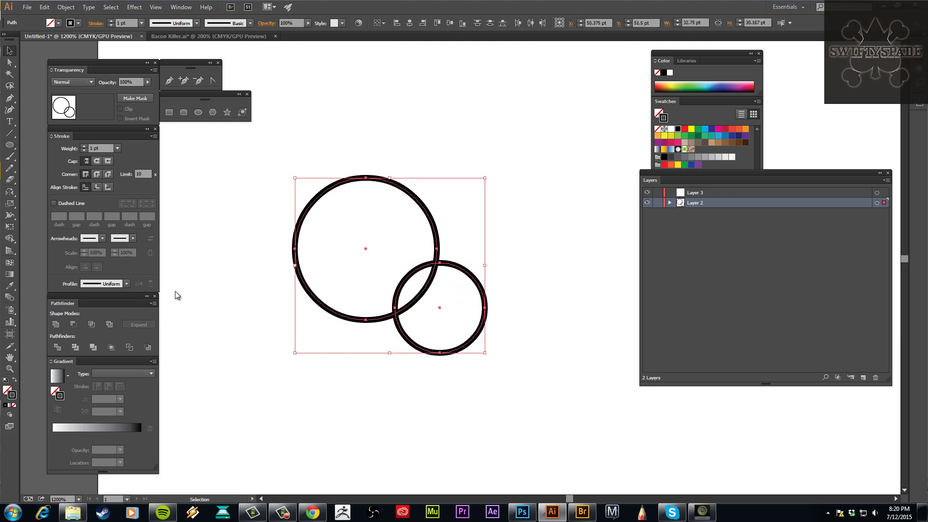
click(56, 323)
click(275, 380)
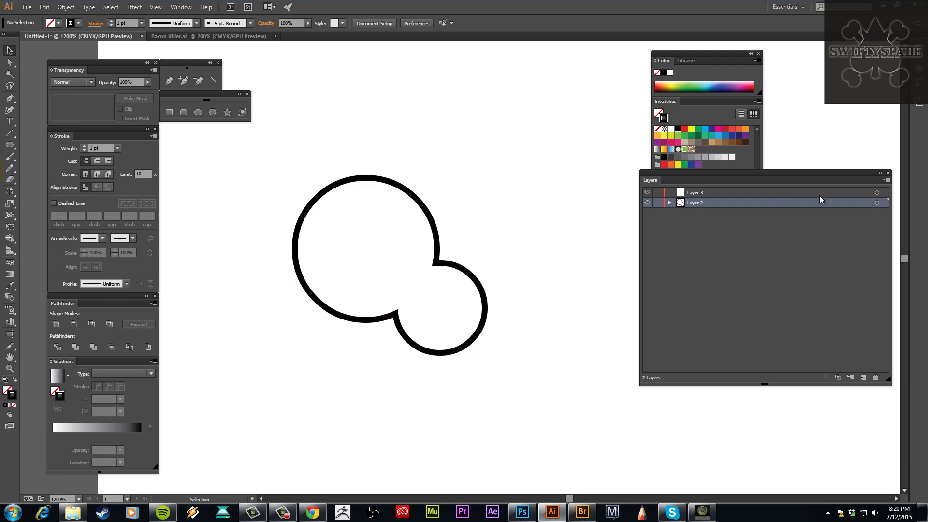
Step: Duplicate Layer 2 and rename the original layer Color
drag(701, 203, 862, 379)
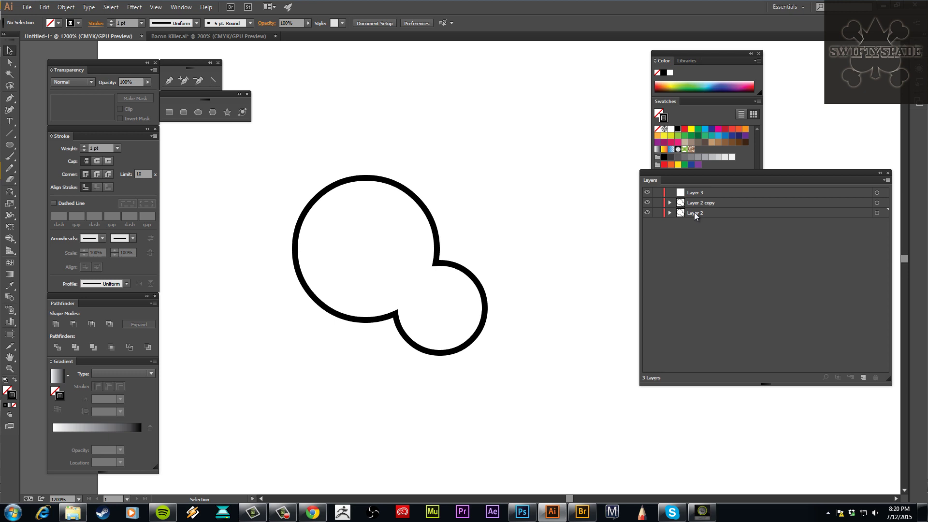
double_click(694, 213)
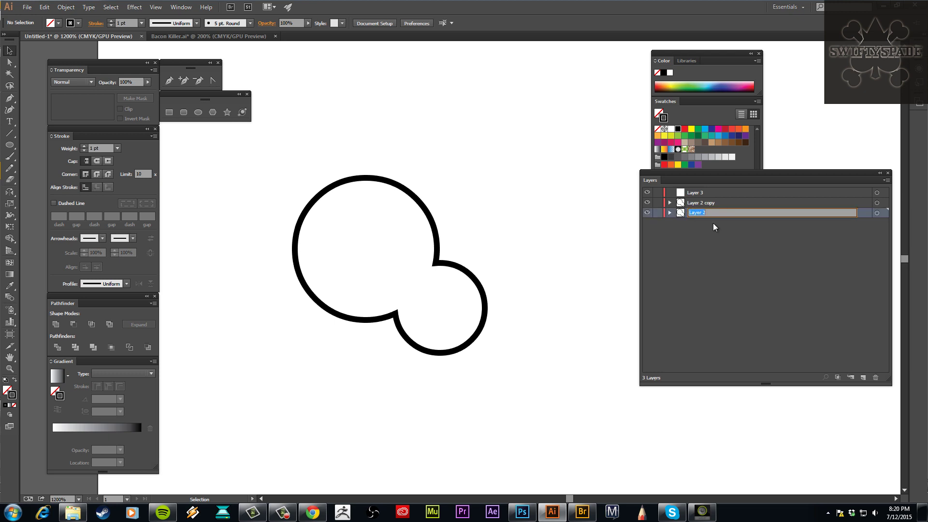
text(Color)
key(Return)
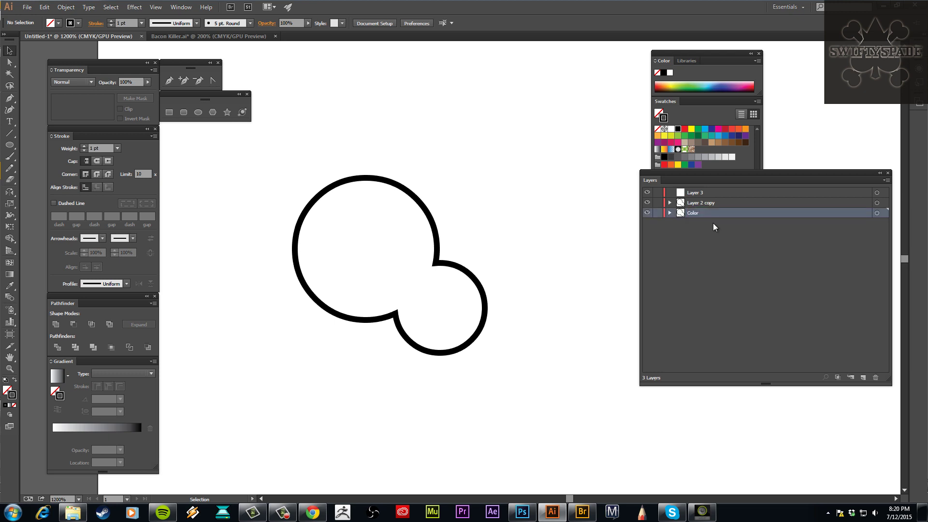
Step: Rename the duplicated layer, Layer 2 copy, as Line
double_click(707, 205)
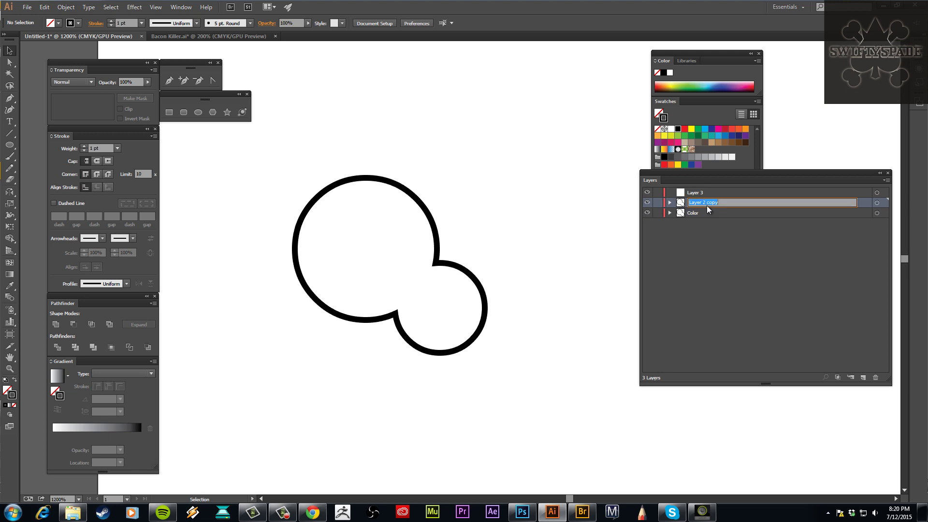
text(Line)
key(Return)
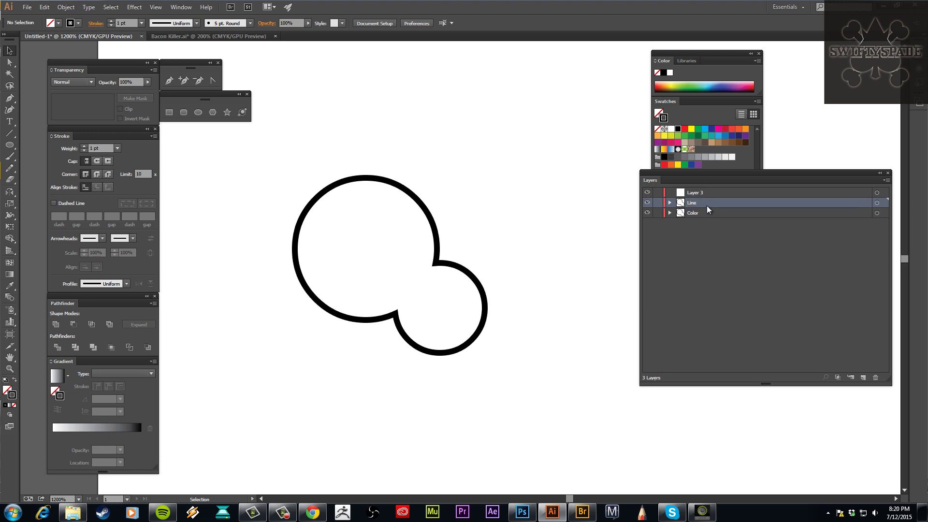
Step: Add two new layers between Color and Line, and rename the lower one Shadows
click(700, 214)
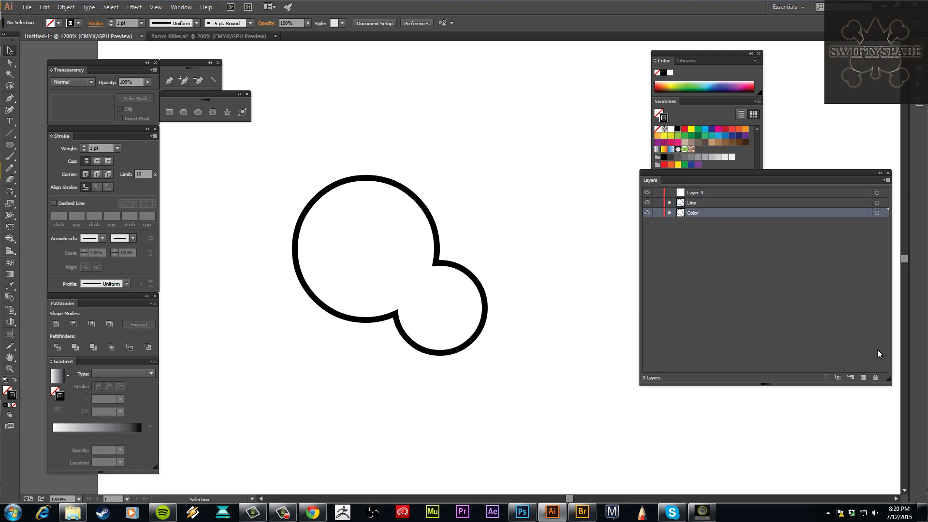
click(862, 378)
click(862, 377)
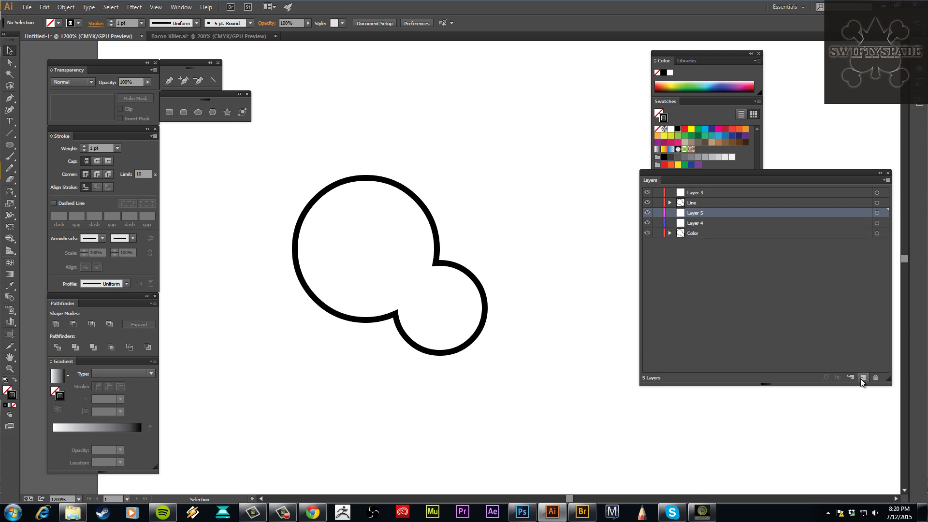
double_click(691, 224)
text(Sha)
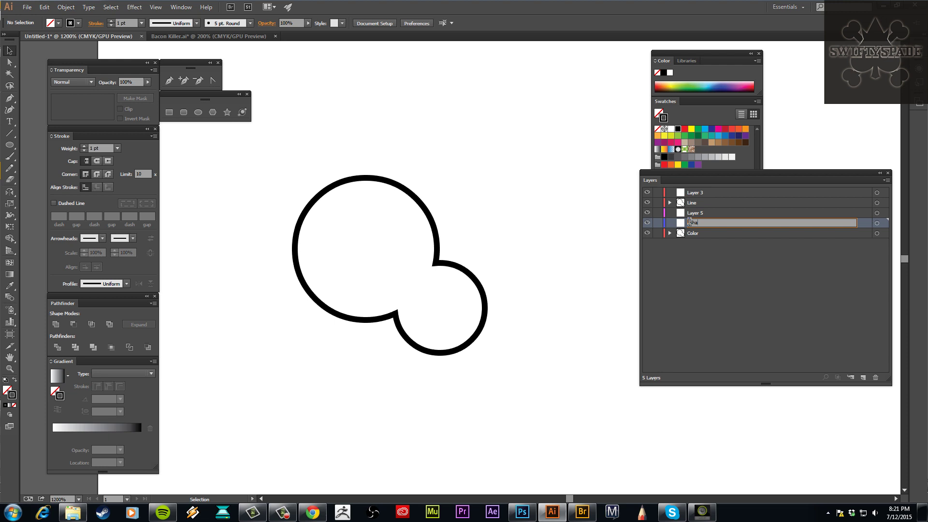
text(dows)
key(Return)
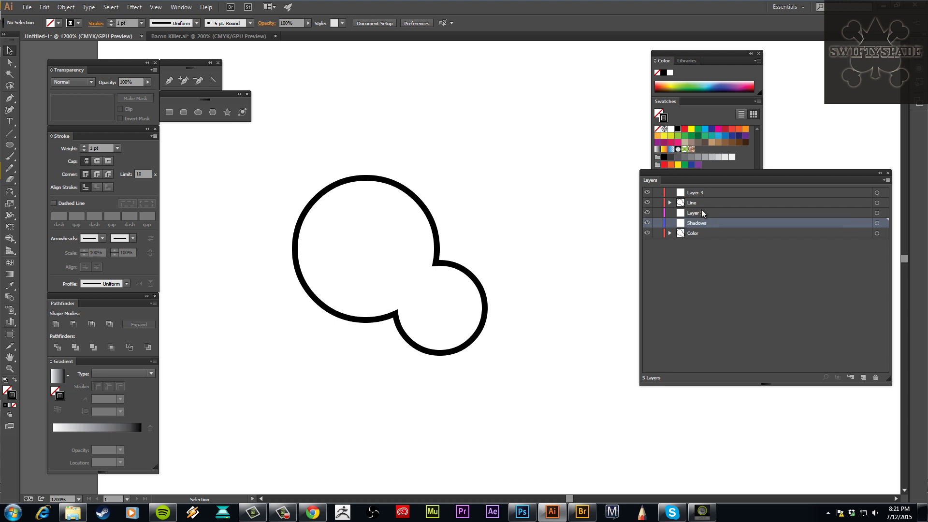
Step: Rename the layer between Line and Shadows as Highlights
double_click(701, 211)
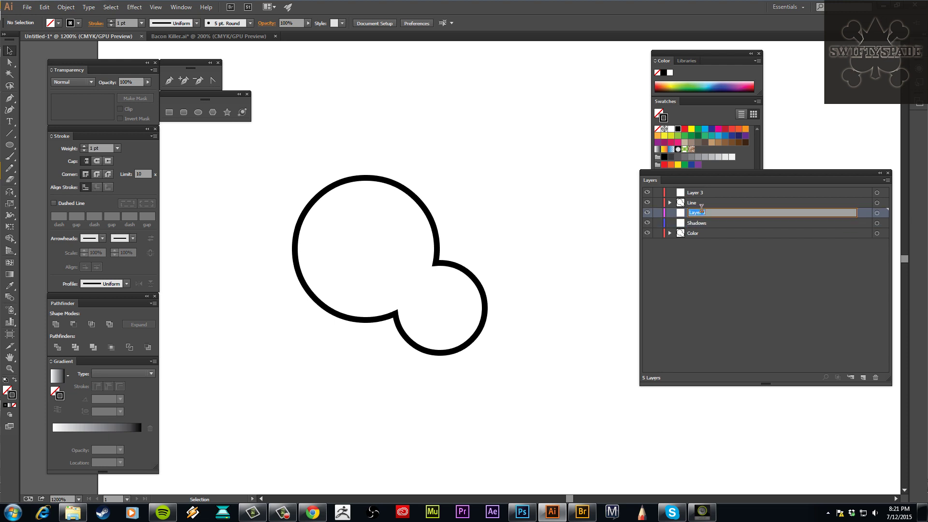
text(Highlights)
key(Return)
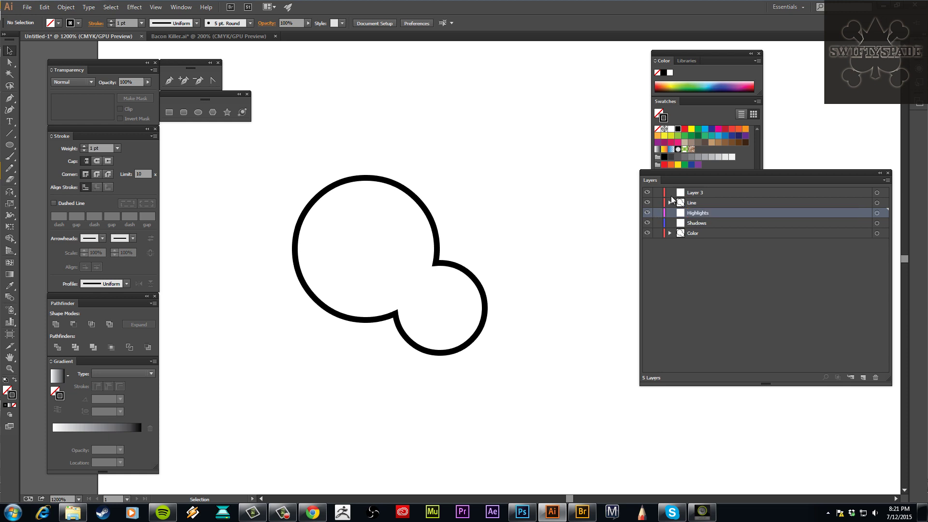
Step: Rename the topmost layer, Layer 3, as Cuts
click(704, 191)
double_click(693, 193)
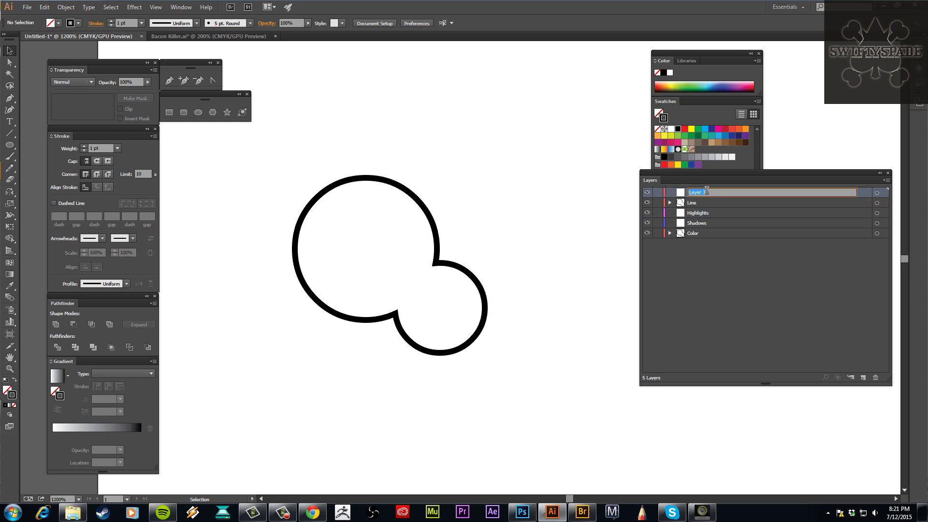
text(Cuts)
key(Return)
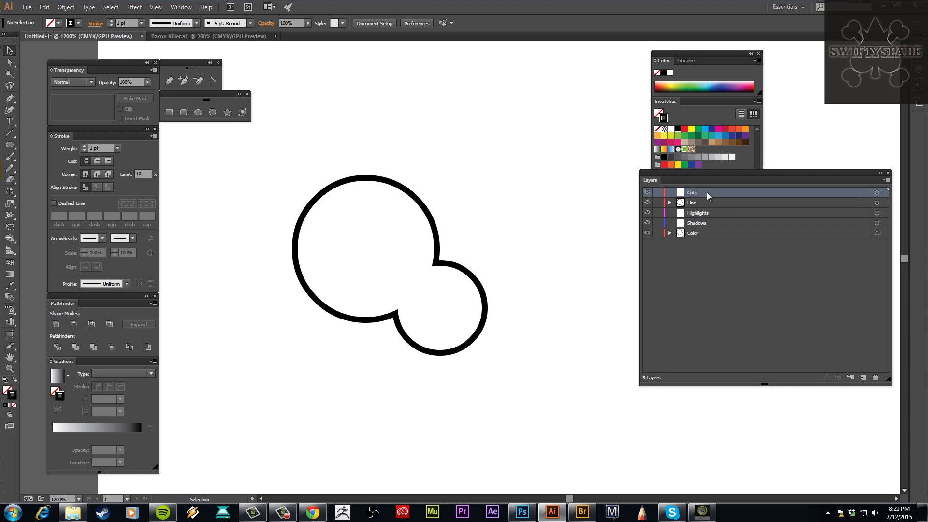
Step: Lock the Cuts, Line, Highlights and Shadows layers and make the Color layer active
click(658, 202)
click(658, 213)
click(711, 234)
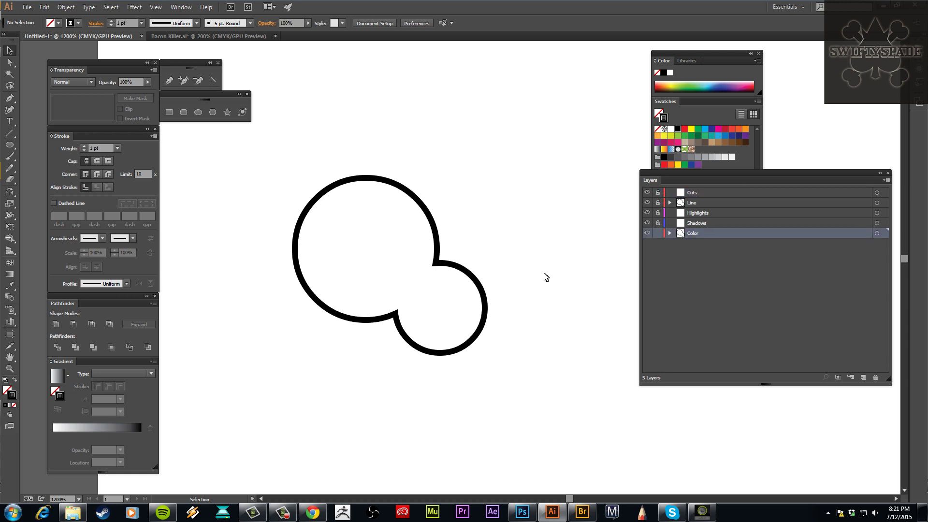
Step: Fill the two-circle shape on the Color layer with the cyan-blue swatch and deselect it
key(ctrl+equal)
drag(303, 256, 552, 182)
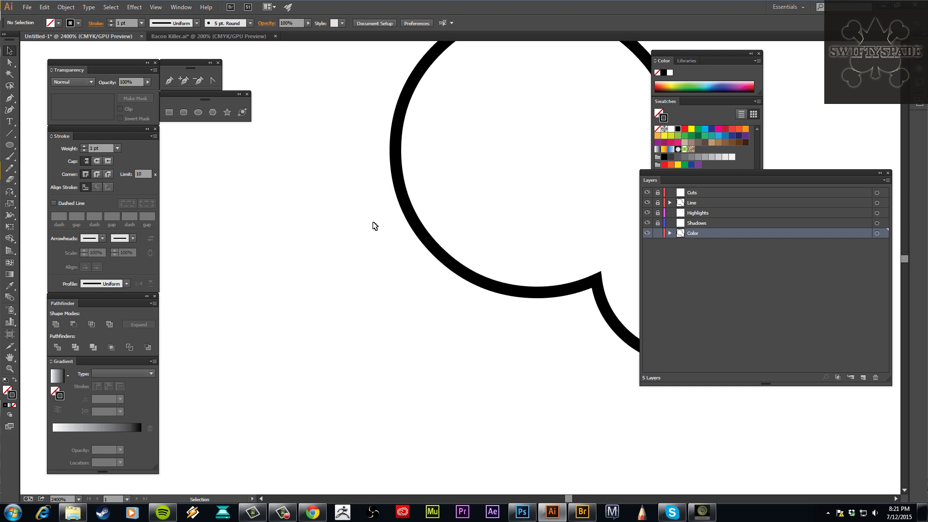
drag(275, 218, 522, 305)
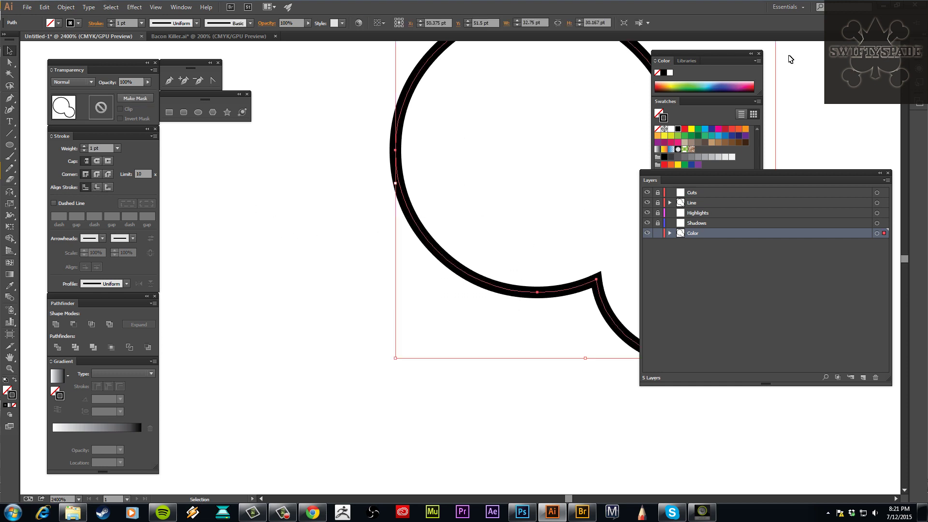
click(705, 128)
click(401, 269)
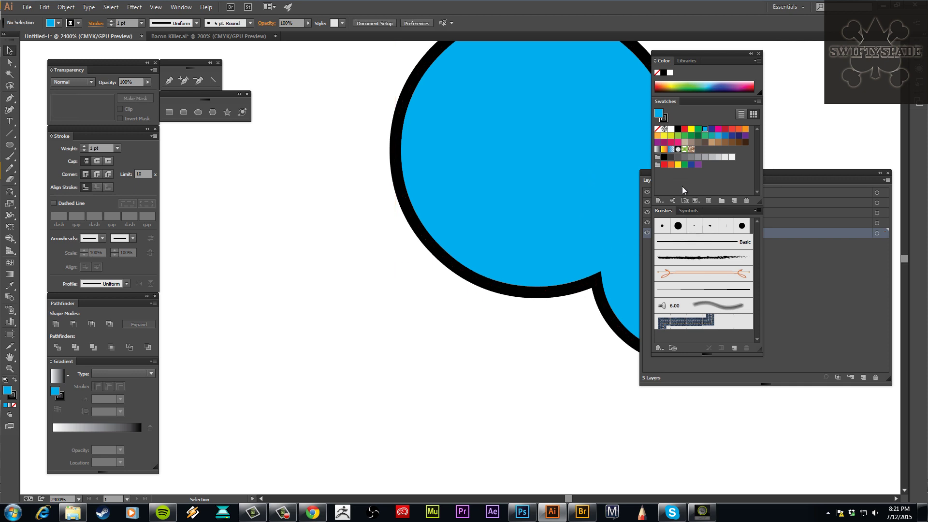
Step: Lock the Color layer, unlock Shadows, and set the whole Shadows layer's opacity to 30%
click(790, 178)
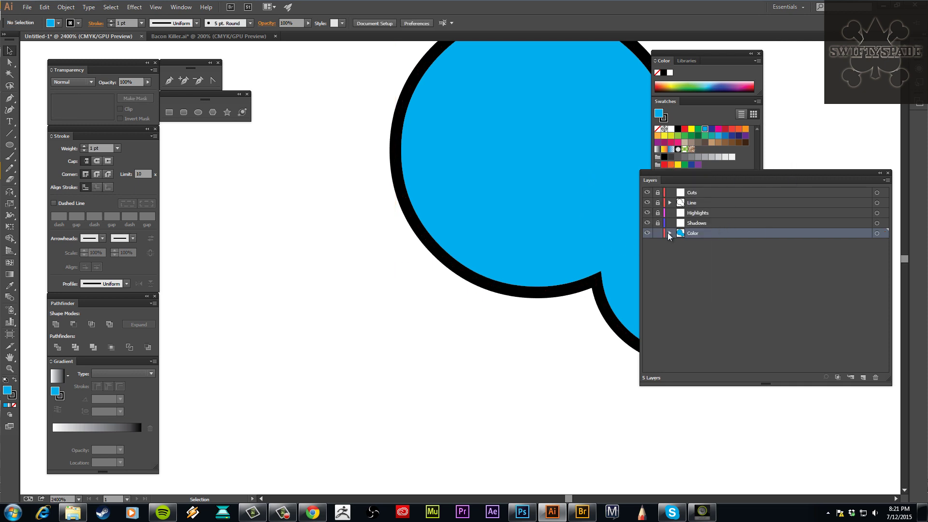
click(732, 223)
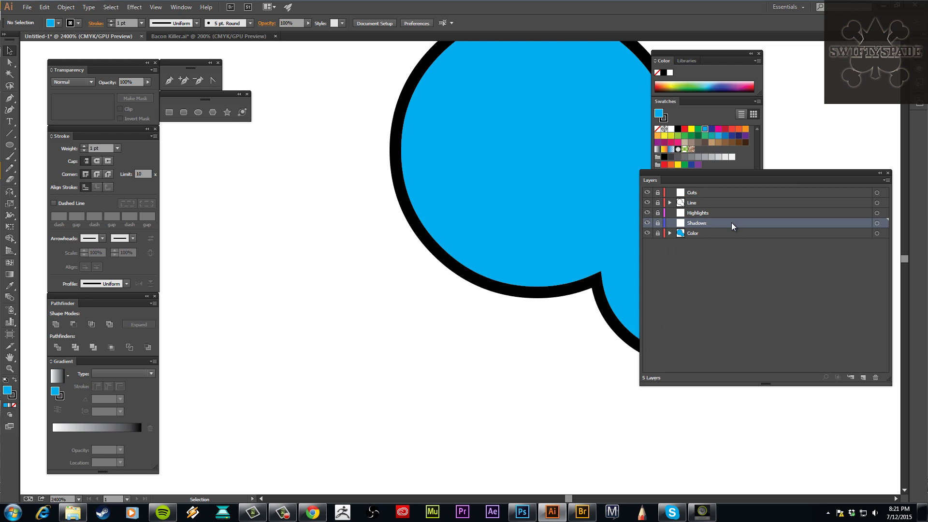
drag(567, 213, 445, 258)
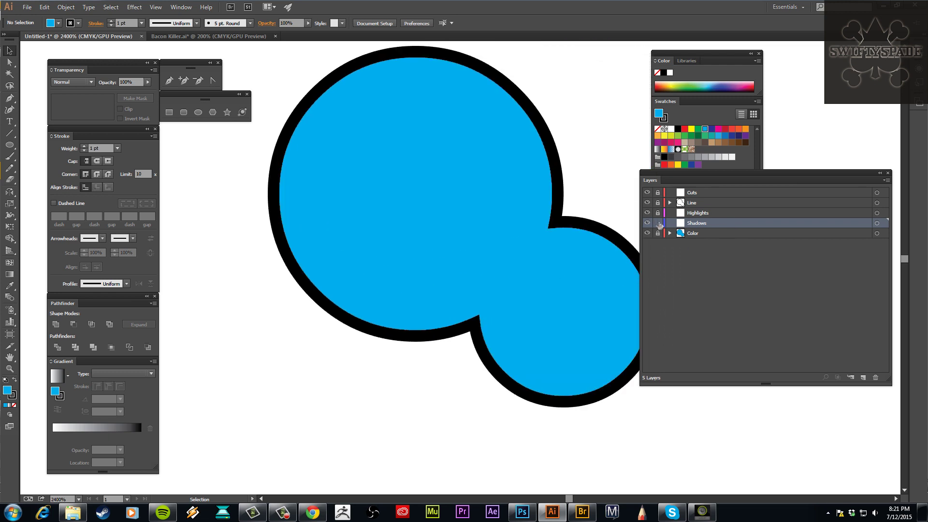
click(877, 223)
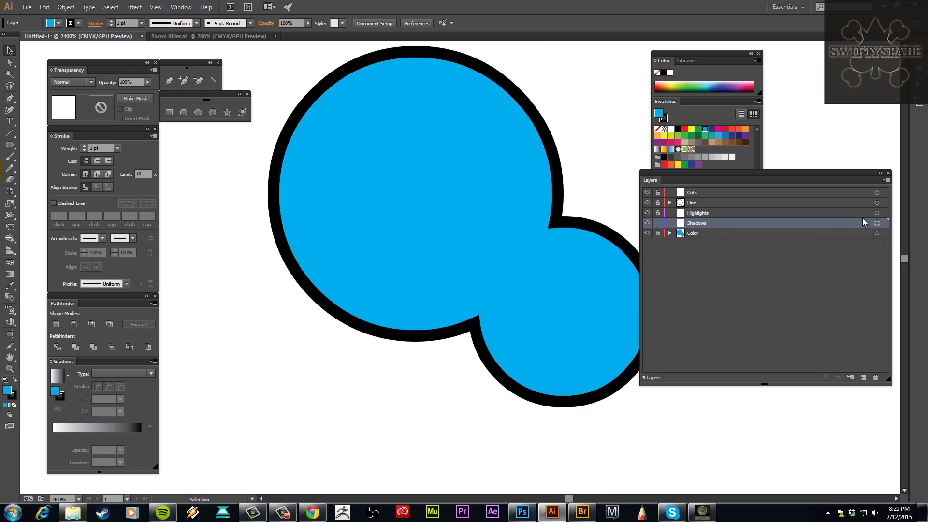
click(290, 23)
key(Return)
Step: Set the fill to black with no stroke for drawing the shadow
click(678, 129)
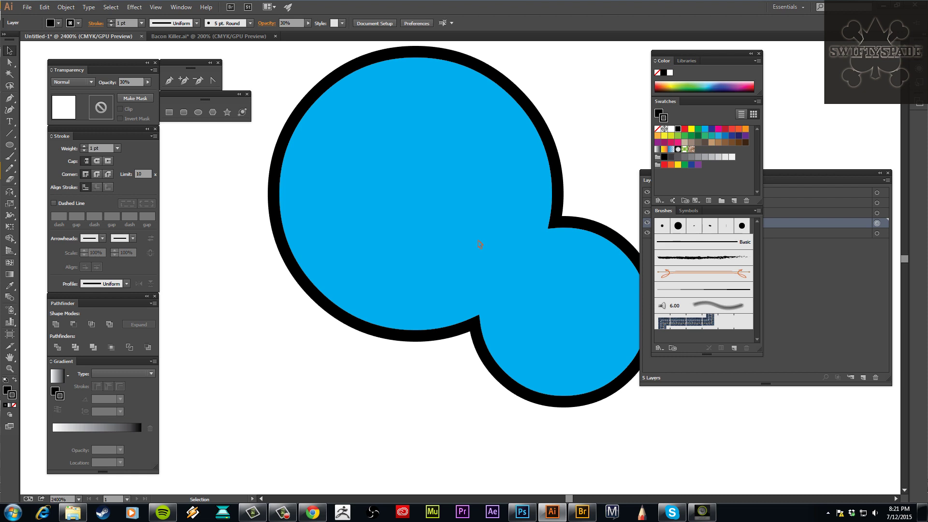
key(slash)
key(space)
drag(505, 360, 347, 352)
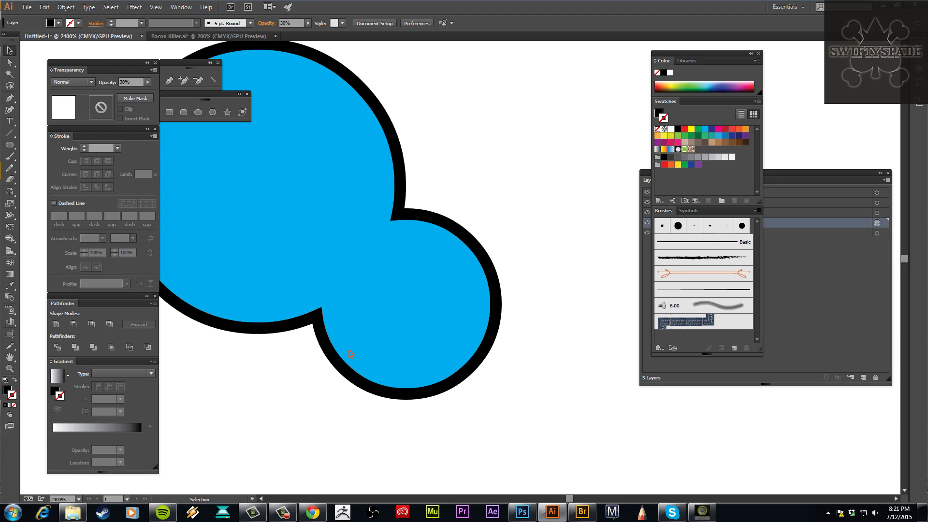
Step: Draw the curved inner edge of a shadow across the small circle's lower-right side with the Pen tool, starting and ending on the outline
key(p)
key(ctrl+equal)
key(ctrl+equal)
mouse_move(395, 389)
mouse_down()
mouse_move(415, 313)
mouse_move(445, 317)
mouse_move(440, 375)
mouse_move(403, 401)
mouse_up()
key(space)
click(309, 406)
key(space)
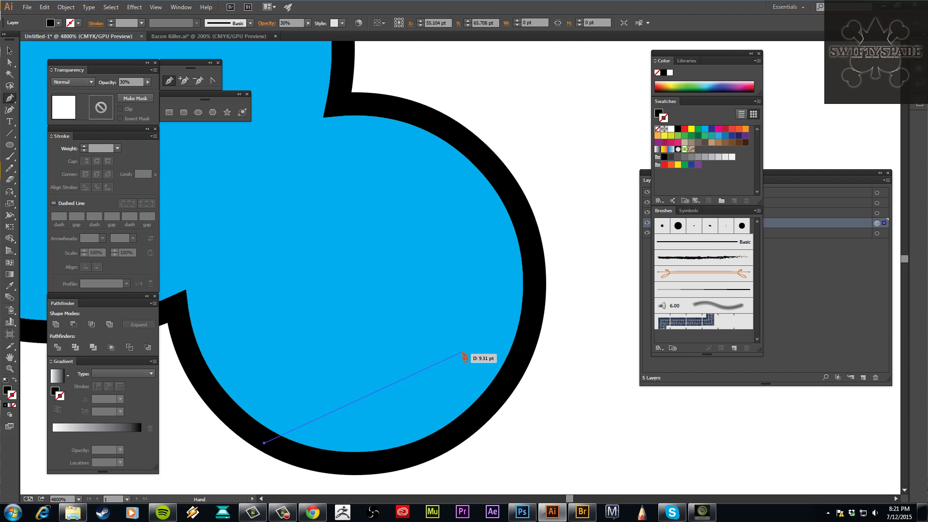
drag(461, 353, 502, 267)
key(space)
drag(522, 174, 498, 231)
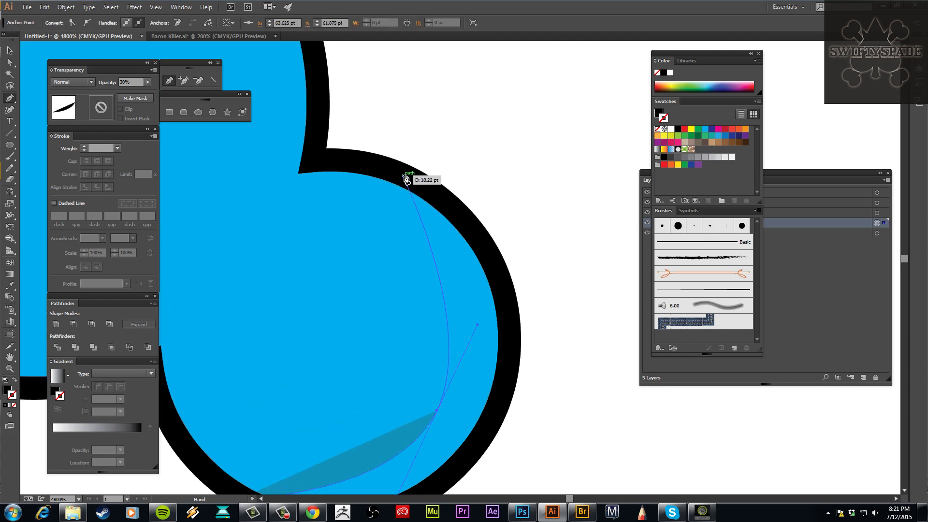
drag(402, 175, 373, 146)
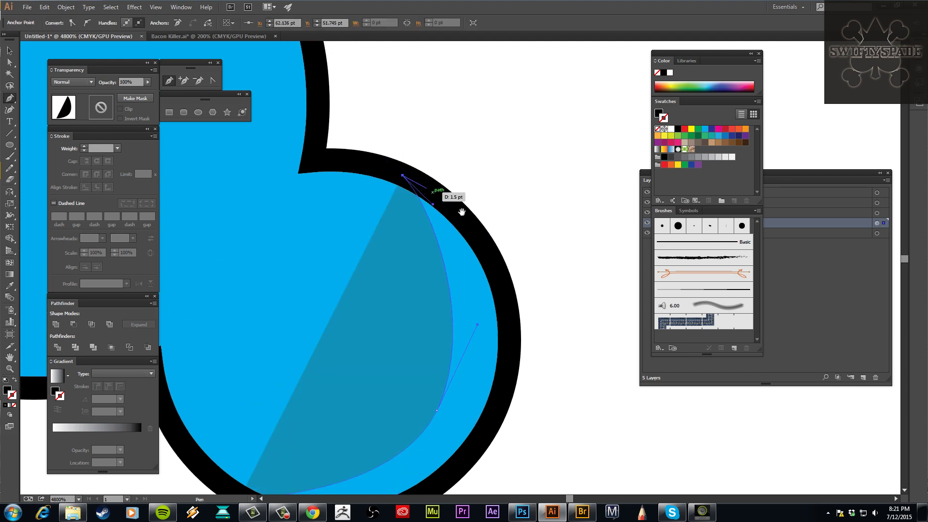
Step: Close the shadow shape with curves running inside the small circle's black outline, and deselect it
drag(502, 293, 521, 207)
drag(529, 277, 508, 400)
key(ctrl+minus)
key(ctrl+minus)
key(ctrl+minus)
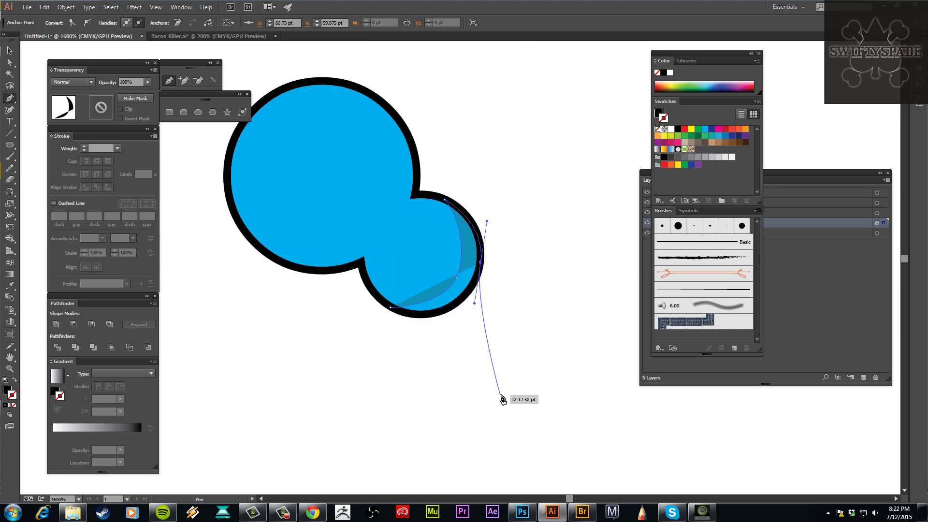
key(ctrl+plus)
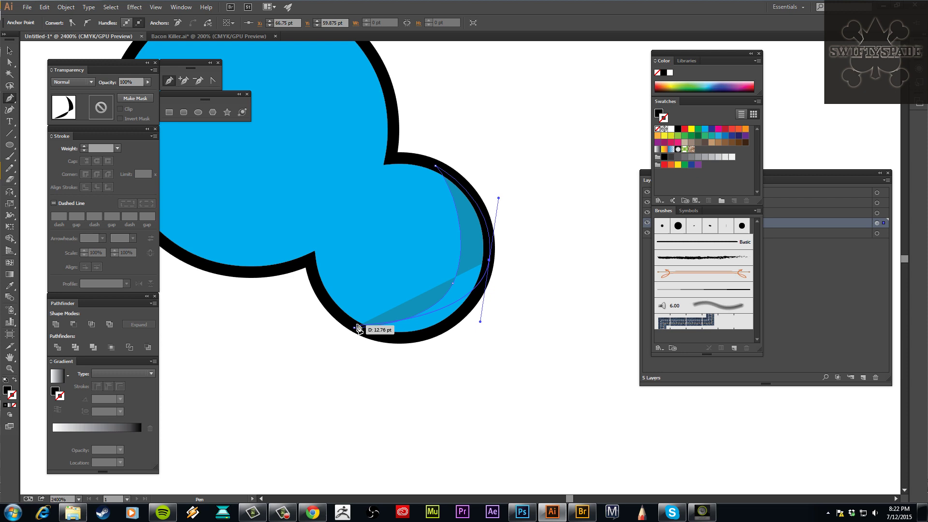
drag(355, 327, 334, 321)
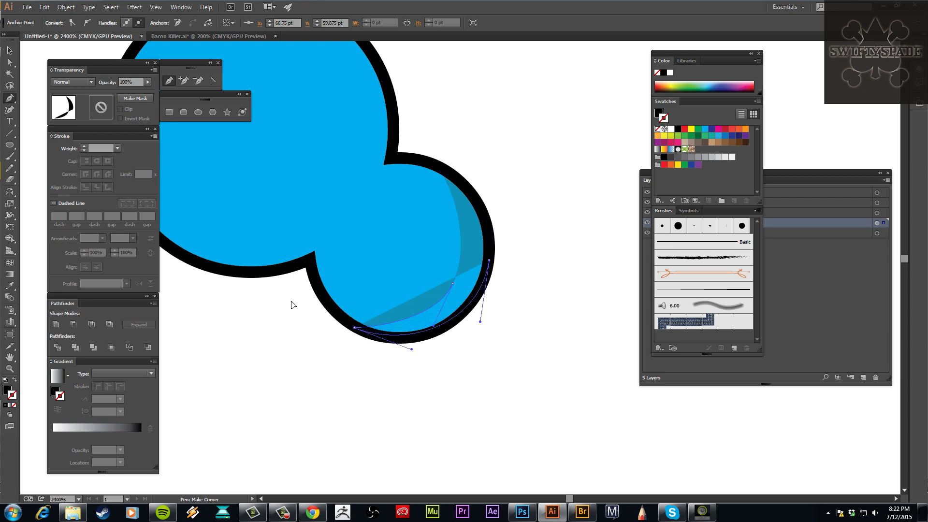
ctrl+click(524, 333)
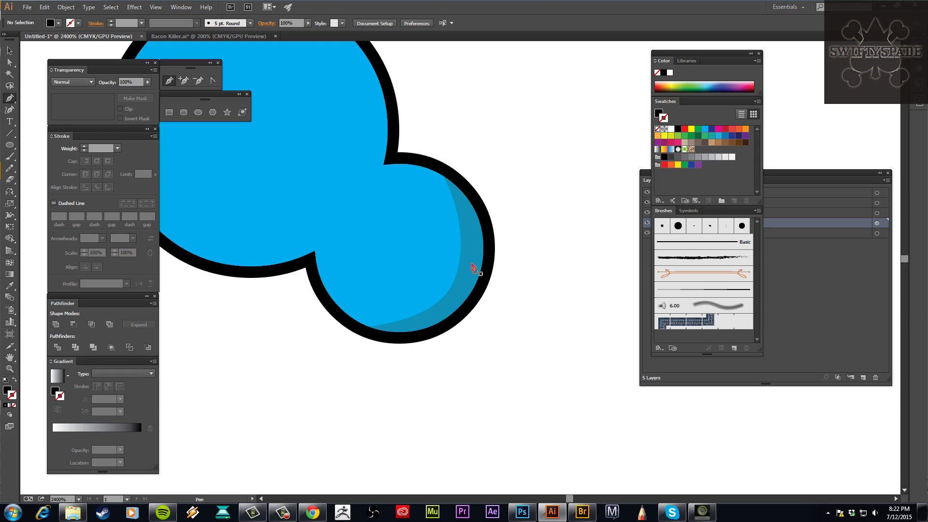
Step: Lock the Shadows layer, unlock Highlights, set the whole Highlights layer's opacity to 50%, and make it active
click(770, 181)
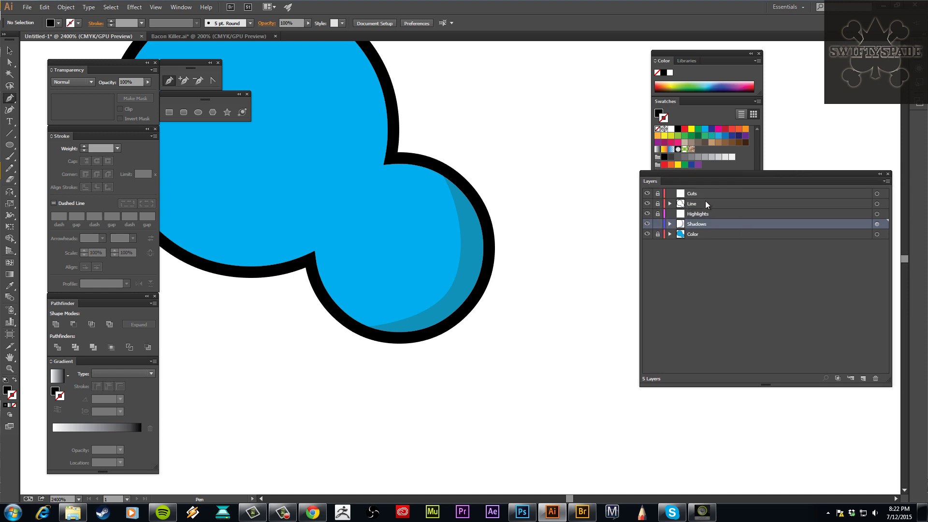
drag(465, 315, 529, 378)
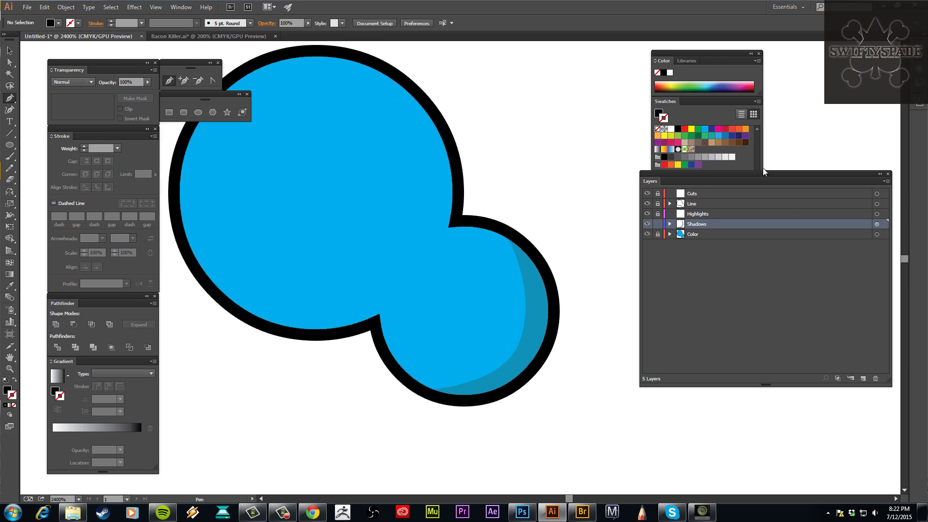
click(657, 213)
click(876, 214)
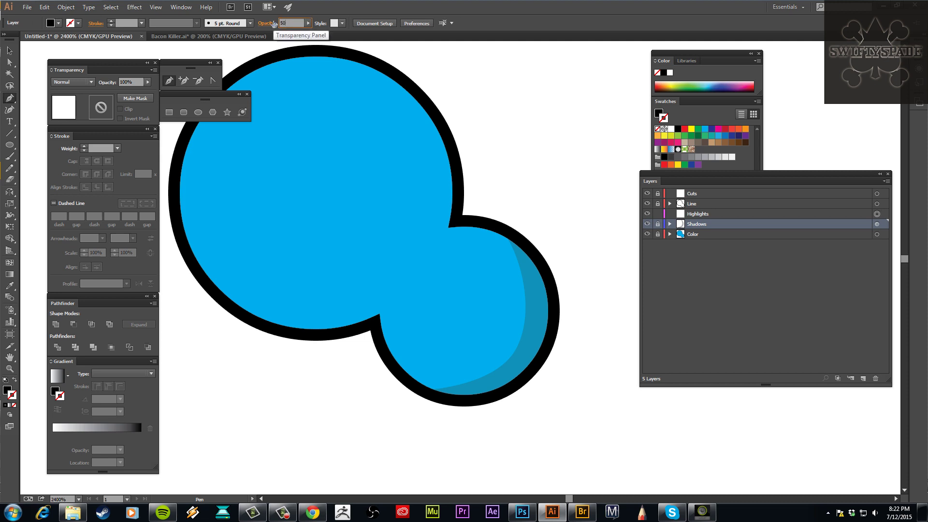
text(50)
key(Return)
click(816, 213)
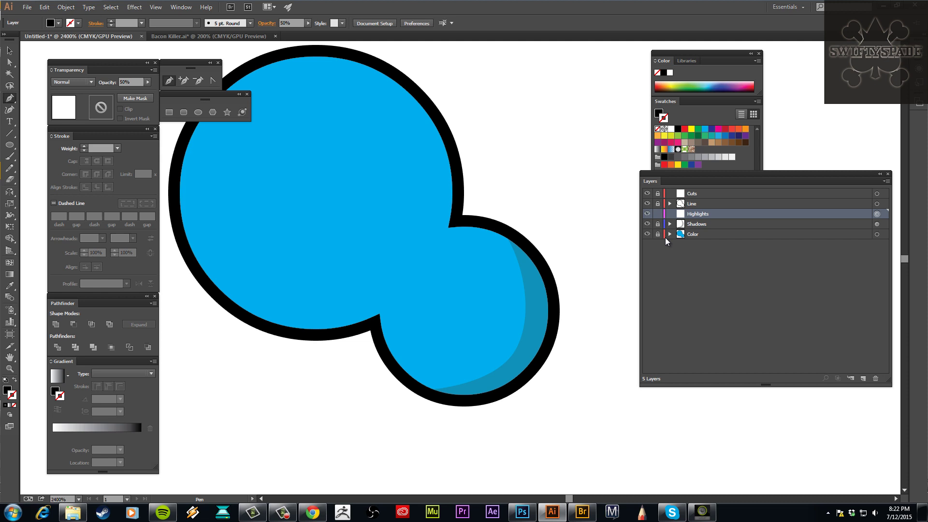
Step: Set the fill to white and draw two upright elliptical highlights inside the large circle, the lower one about 3.1 by 4.6 pt
drag(501, 341, 567, 389)
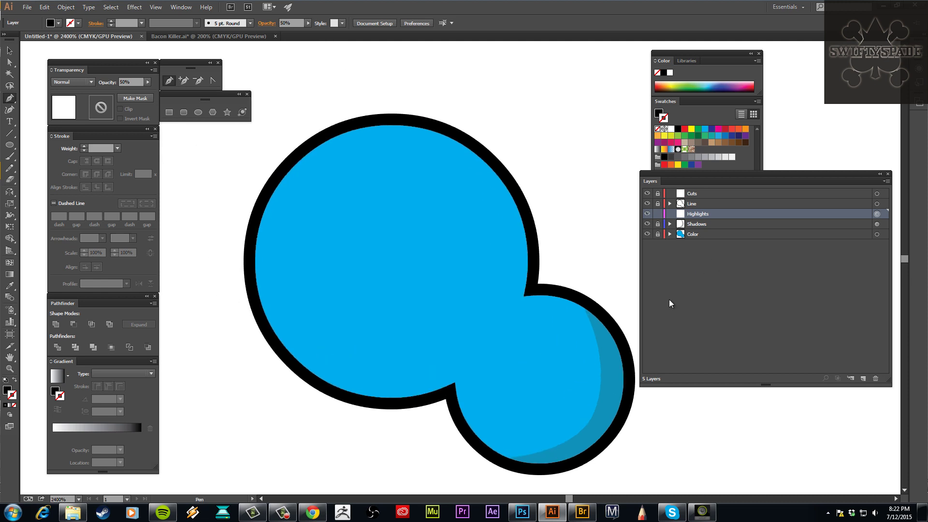
key(F5)
click(671, 129)
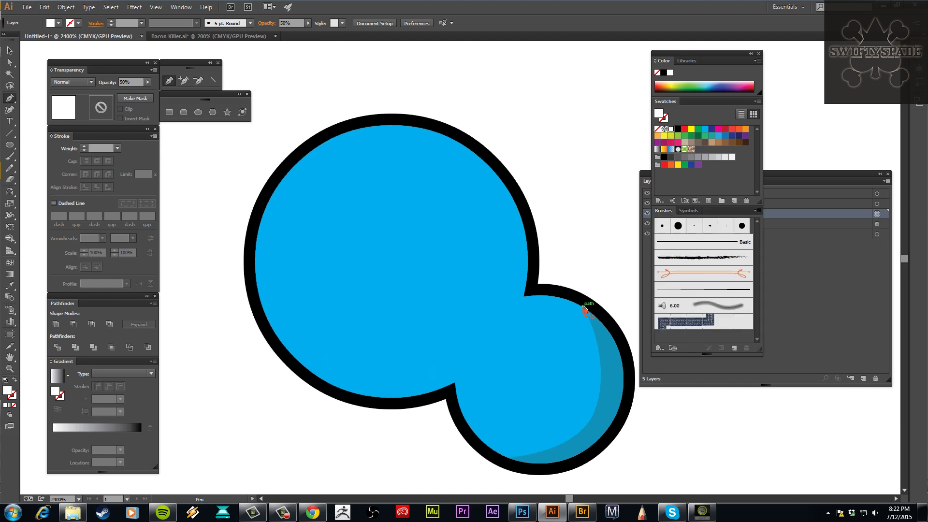
key(ctrl+equal)
key(ctrl+minus)
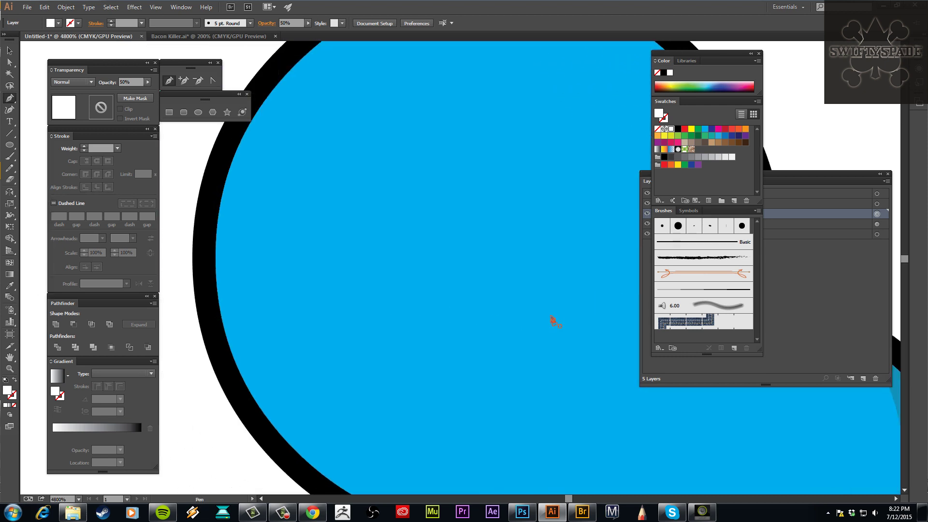
key(l)
key(ctrl+minus)
mouse_move(515, 179)
mouse_down()
mouse_move(535, 208)
mouse_move(546, 255)
mouse_up()
mouse_move(469, 301)
mouse_down()
mouse_move(502, 324)
mouse_move(505, 346)
mouse_up()
Step: Draw a closed crescent highlight along the large circle's upper-left edge with the Pen tool, overlapping the black outline, and deselect it
key(p)
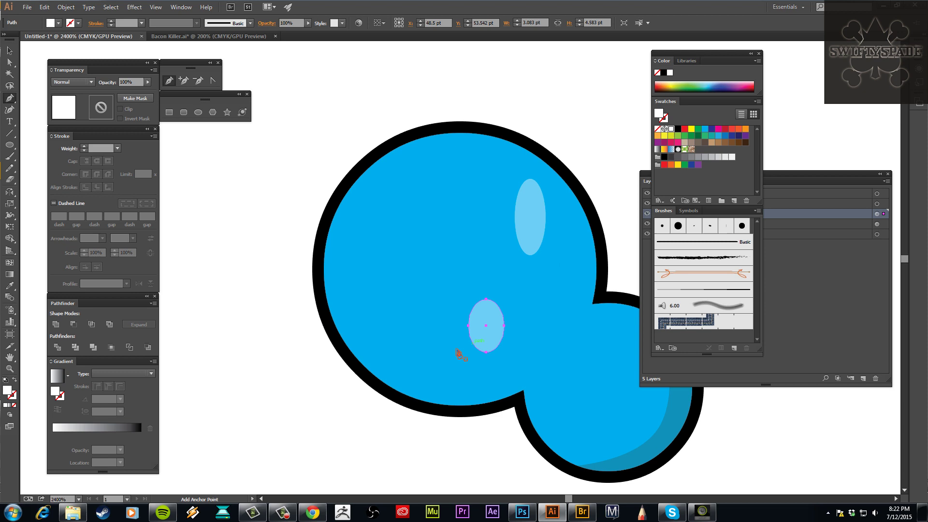
click(369, 378)
drag(340, 315, 346, 363)
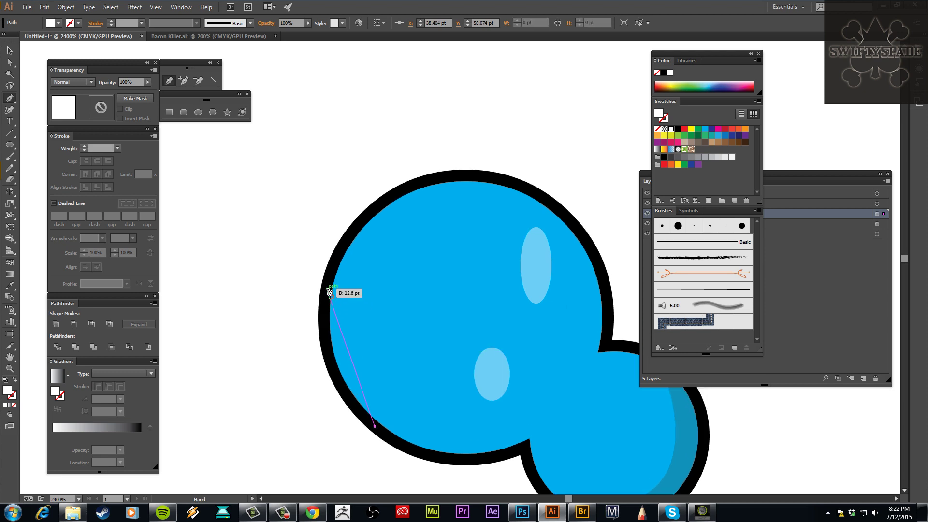
drag(327, 288, 348, 203)
drag(480, 177, 545, 180)
click(480, 177)
scroll(479, 180, down, 3)
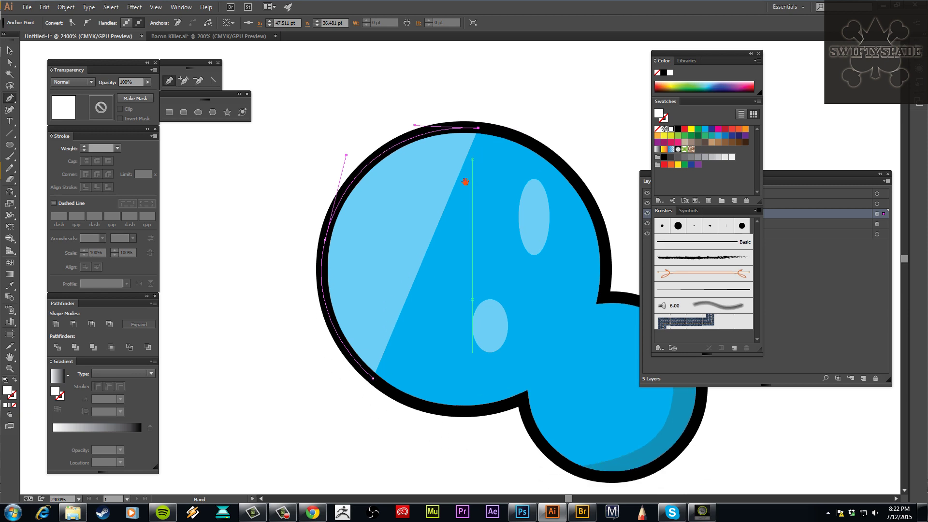
click(376, 368)
drag(418, 445, 425, 491)
ctrl+click(489, 432)
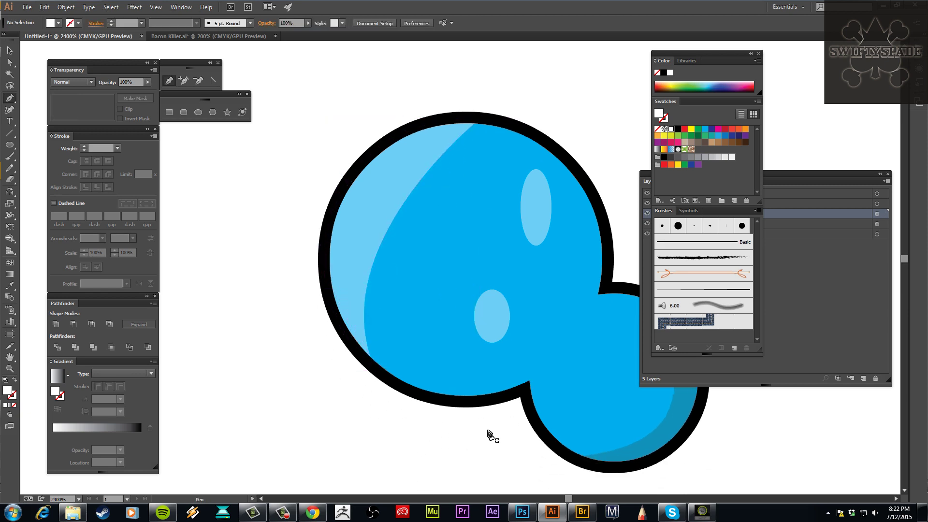
Step: Lock the Highlights layer, and hide and reshow the Line layer to check how it covers the highlight's edge
click(805, 174)
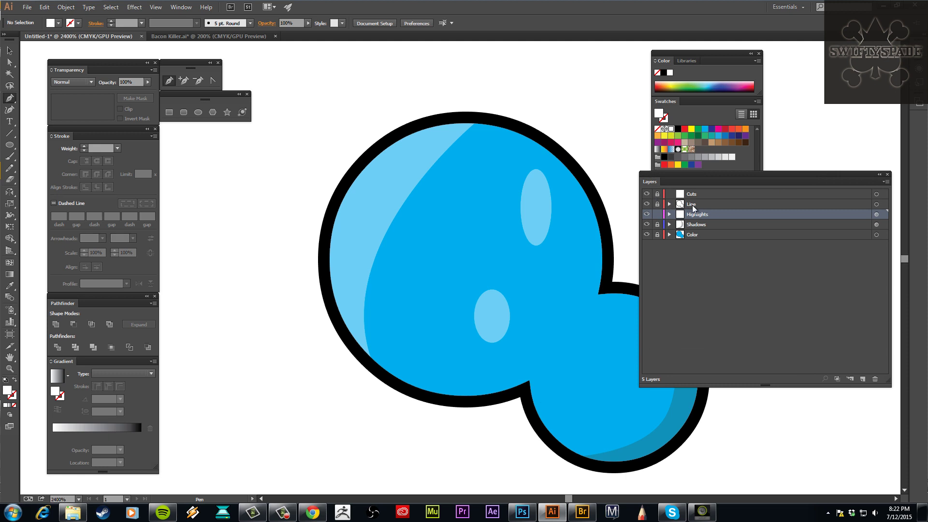
click(657, 214)
click(647, 204)
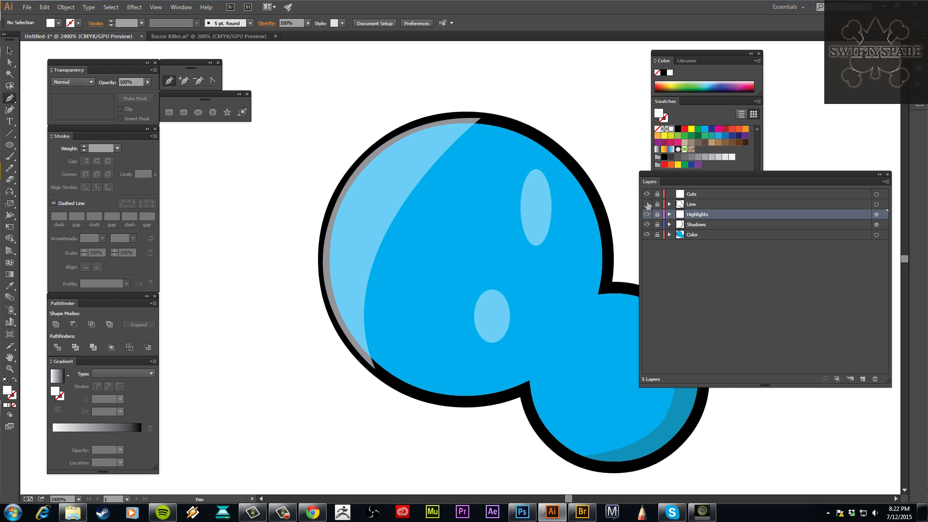
click(647, 204)
key(v)
drag(597, 152, 513, 172)
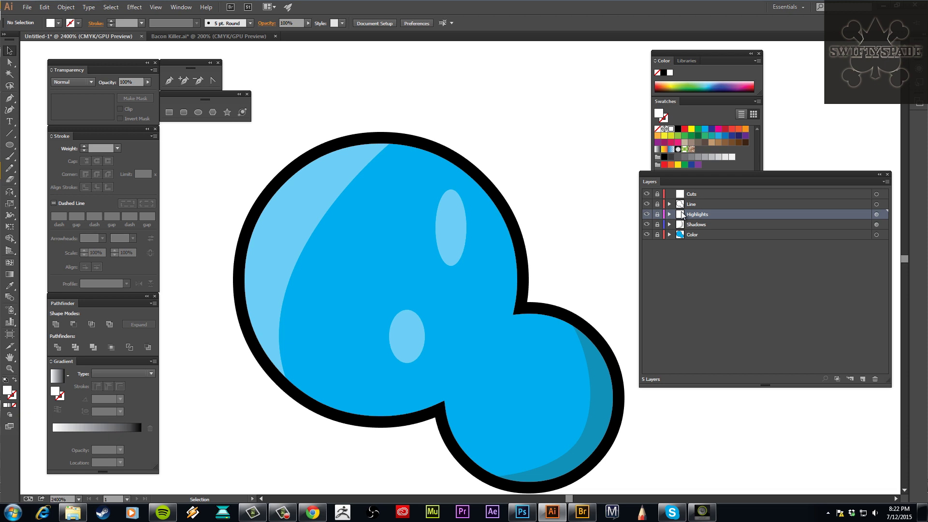
Step: Unlock the Color layer and draw a closed tapered cut, about 2.2 by 5.5 pt, at the circles' upper junction with the Pen tool
key(p)
scroll(567, 316, up, 2)
drag(566, 316, 516, 340)
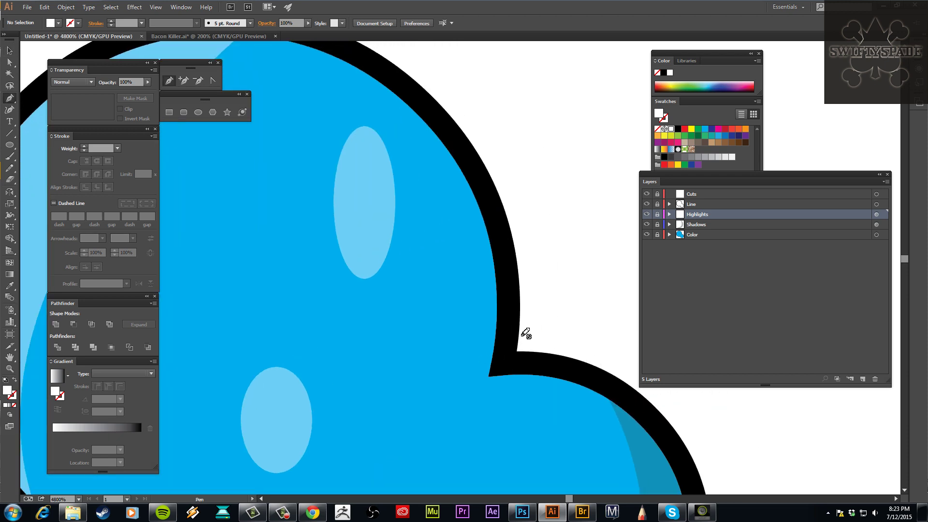
click(670, 234)
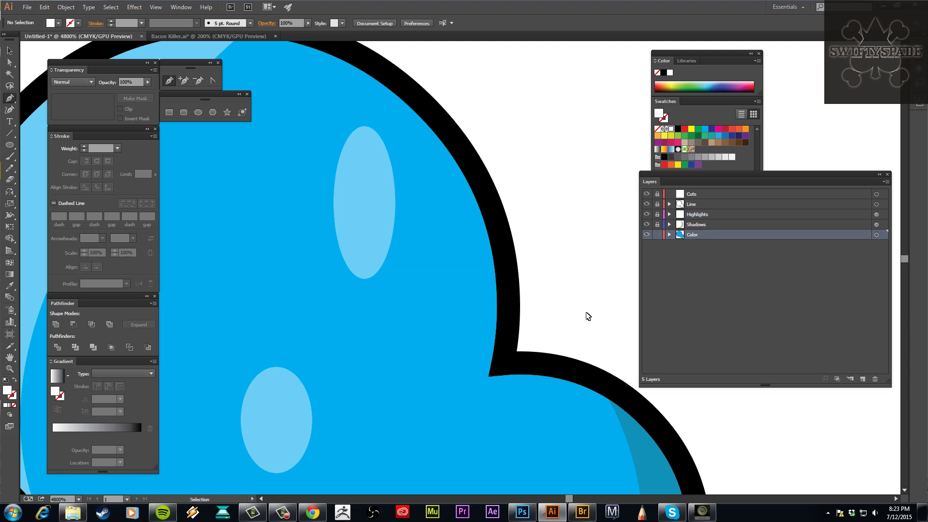
scroll(542, 304, down, 1)
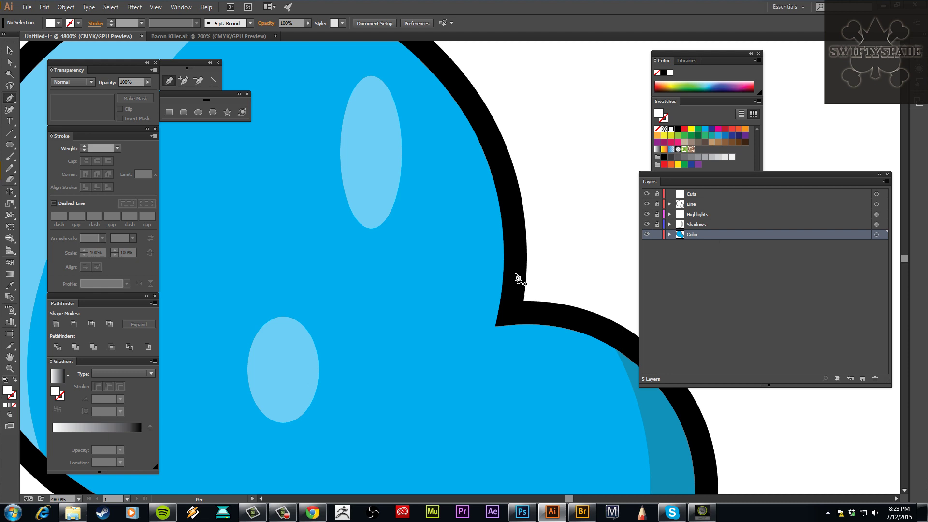
click(524, 260)
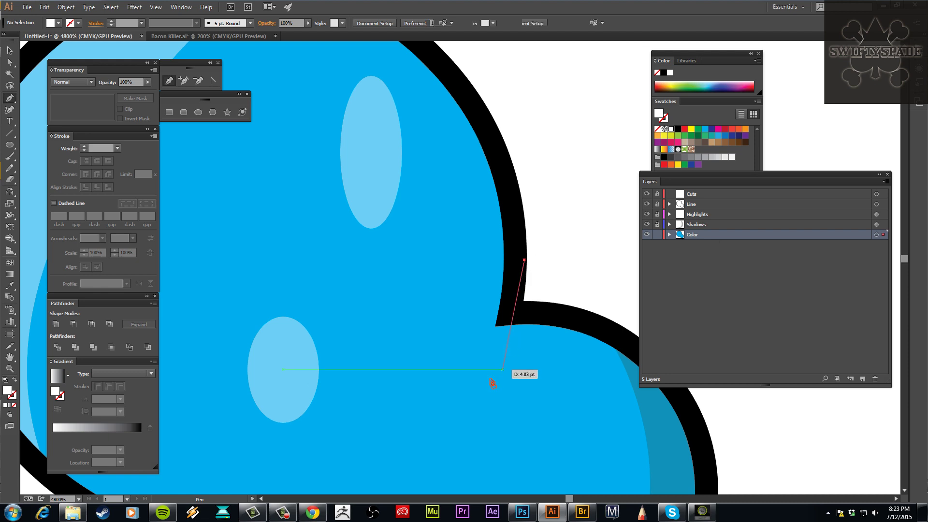
drag(474, 386, 411, 429)
click(474, 386)
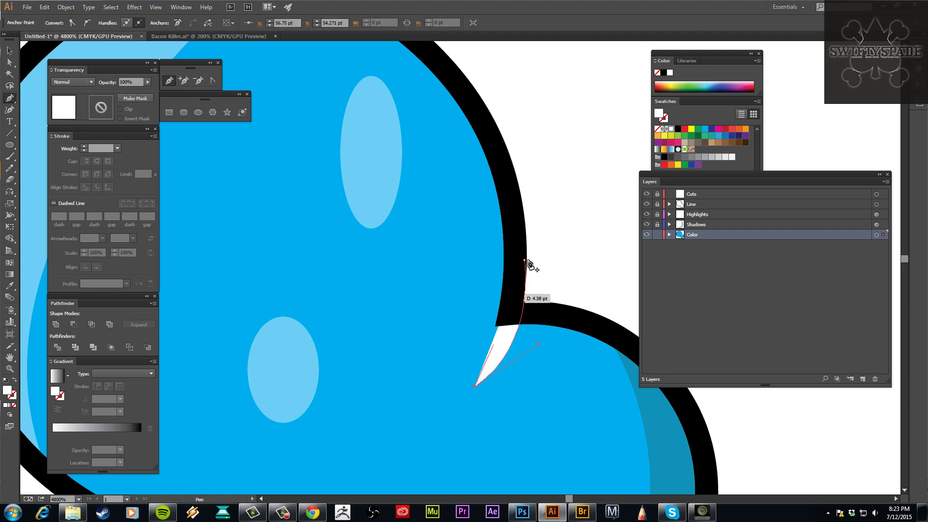
drag(525, 260, 522, 306)
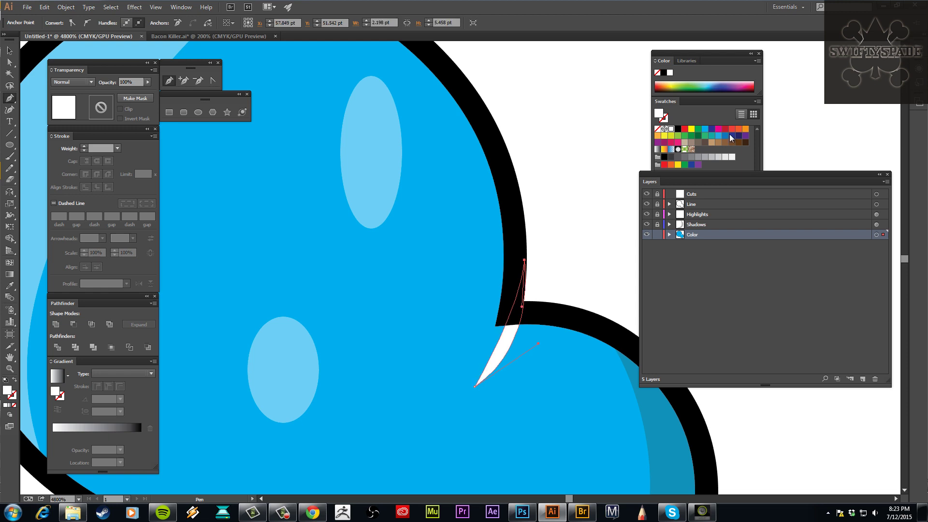
Step: Fill the tapered cut with black and deselect it
click(678, 129)
ctrl+click(590, 246)
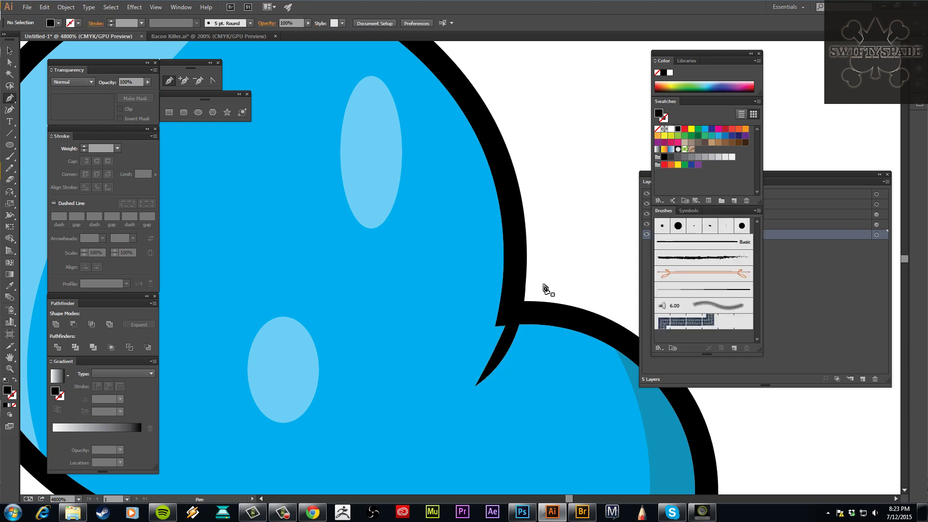
key(ctrl+minus)
key(ctrl+minus)
key(ctrl+minus)
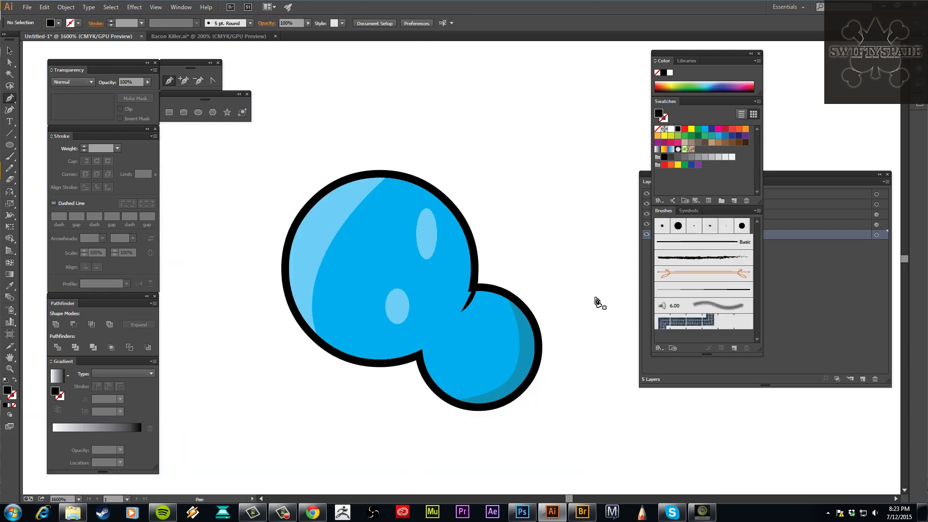
Step: Select all artwork on the Color layer, including the cut, and unite it into one shape
click(832, 178)
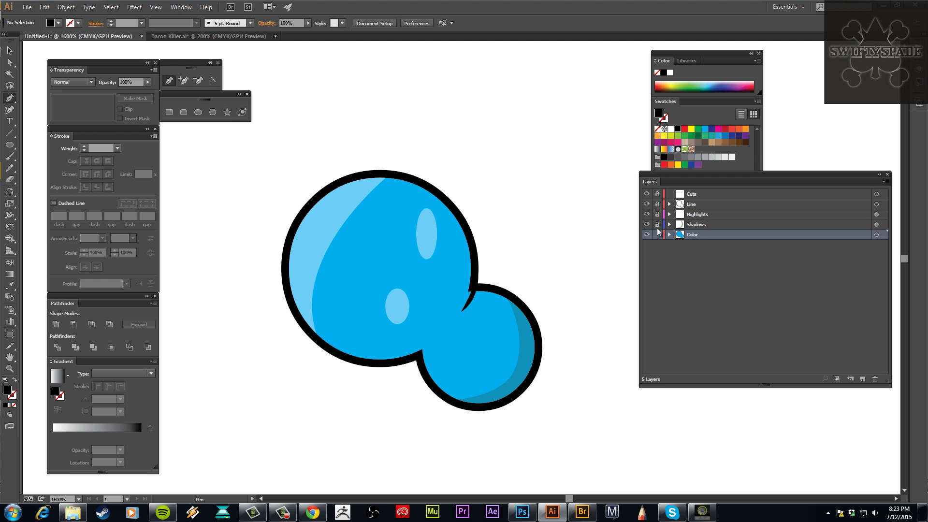
click(478, 272)
click(463, 310)
key(v)
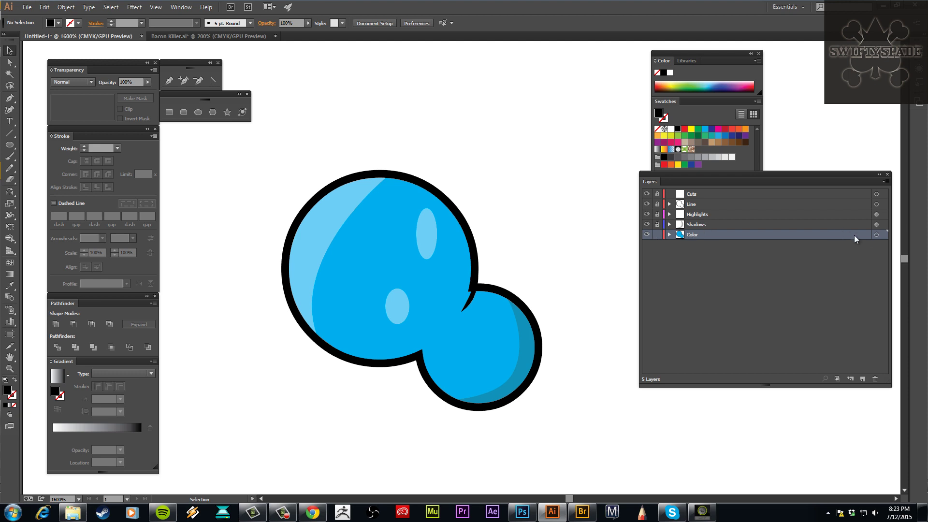
click(877, 236)
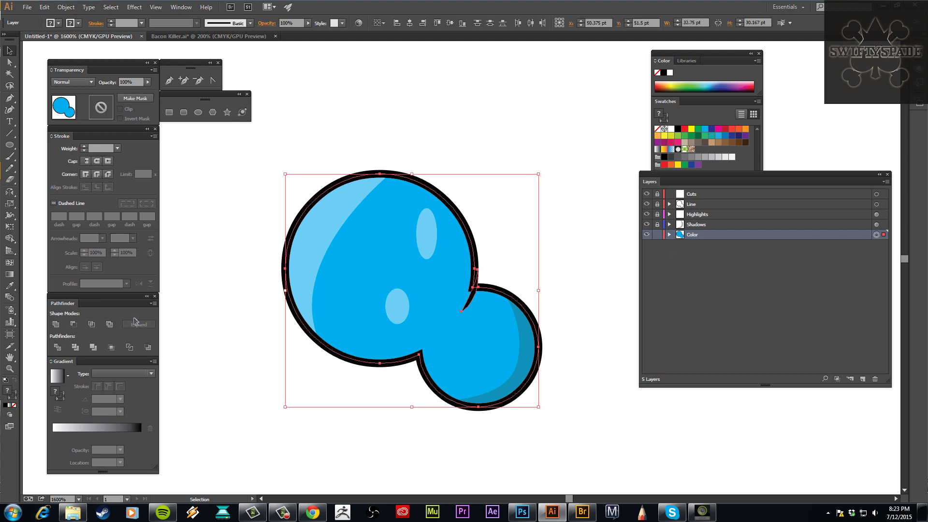
click(56, 327)
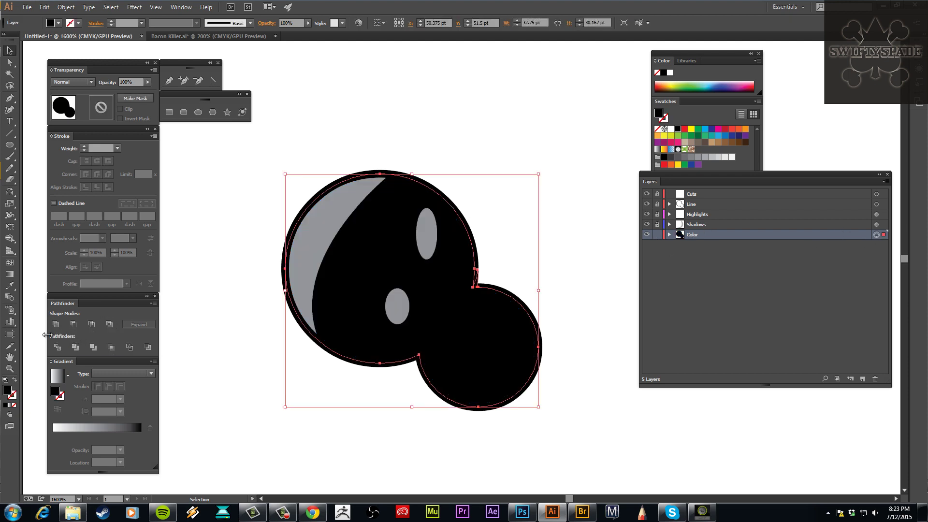
Step: Give the united shape a black stroke and set its weight to 3 pt
click(13, 396)
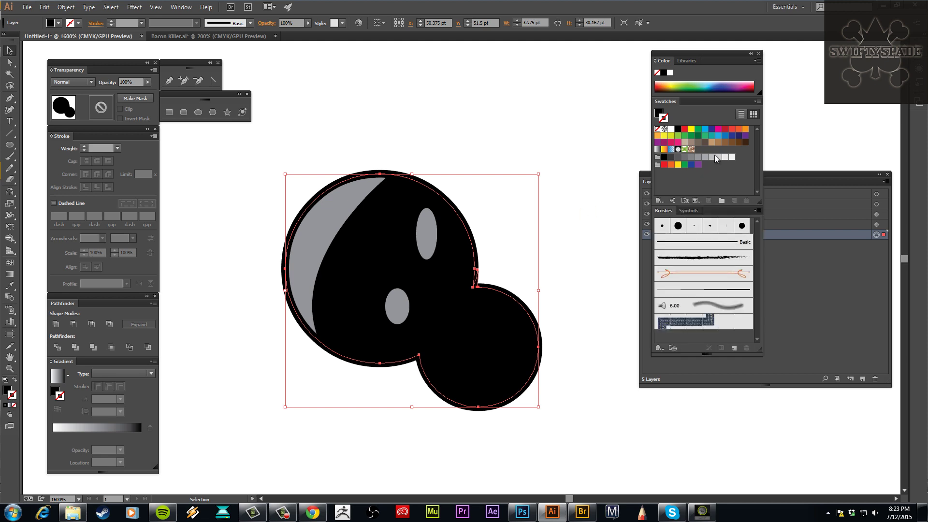
click(678, 129)
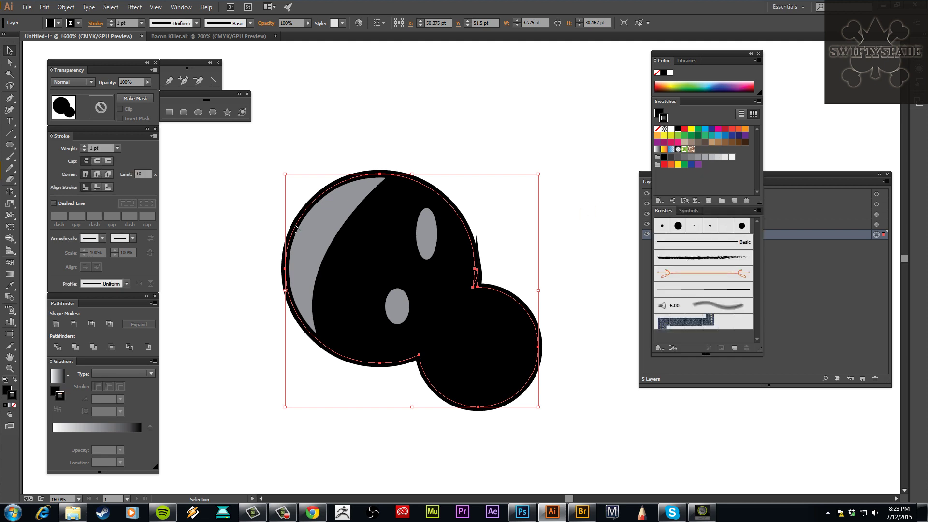
key(ctrl+plus)
key(ctrl+plus)
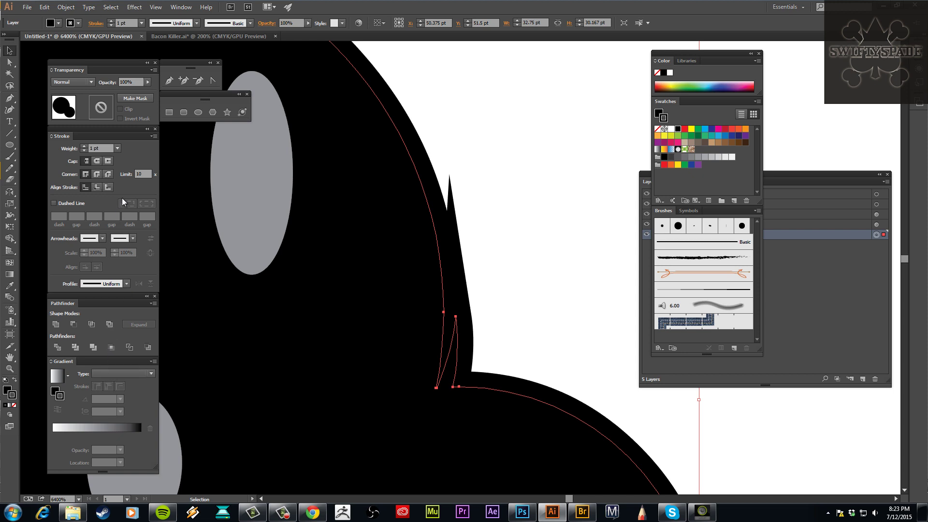
click(104, 150)
key(Up)
key(Up)
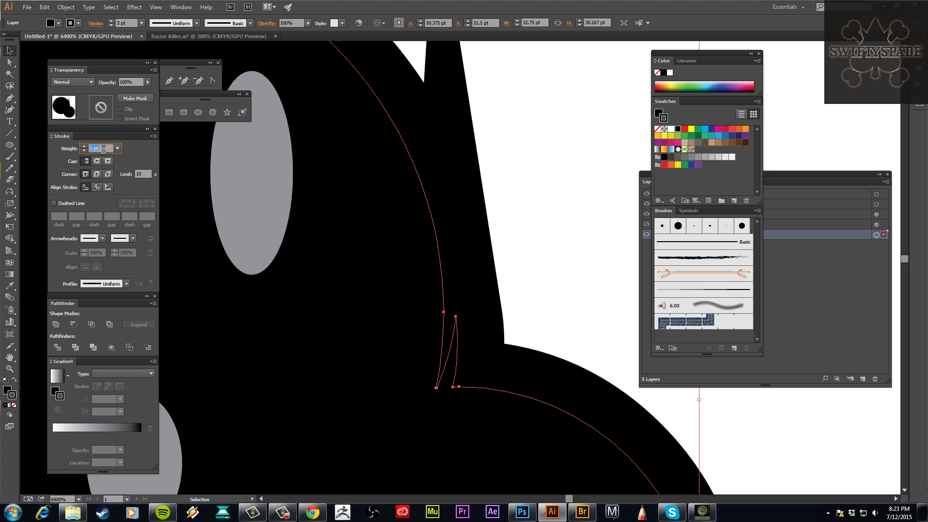
key(ctrl+minus)
key(ctrl+minus)
key(ctrl+minus)
key(ctrl+minus)
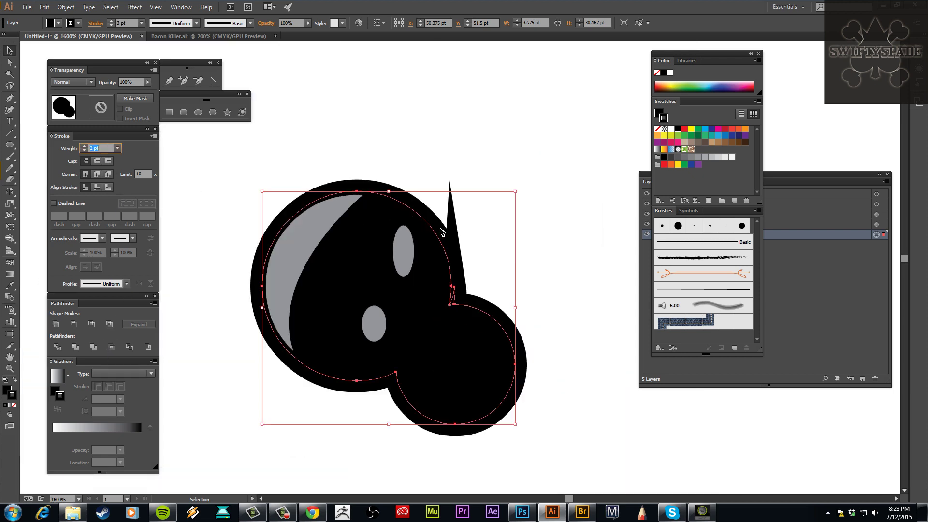
Step: Undo the thick black stroke and the Unite operation, and deselect the artwork
key(a)
key(ctrl+z)
key(ctrl+z)
key(ctrl+z)
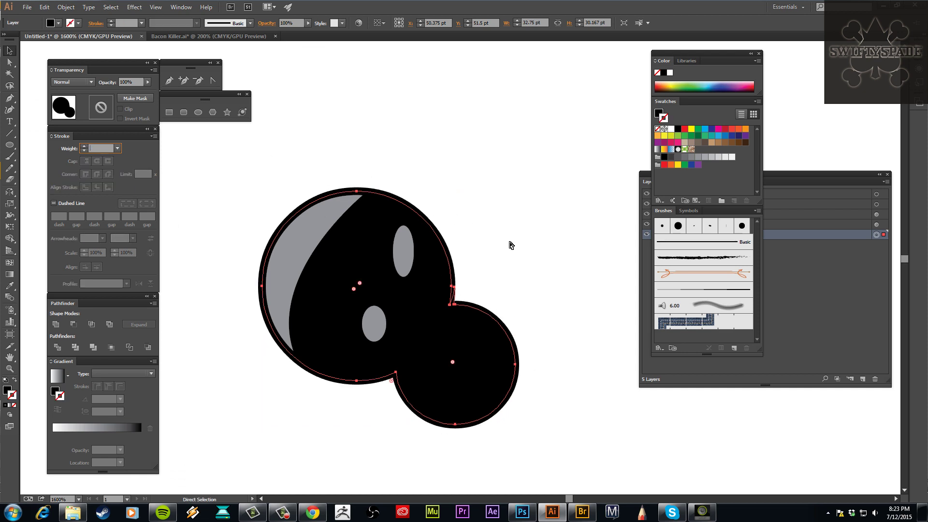
key(v)
click(557, 282)
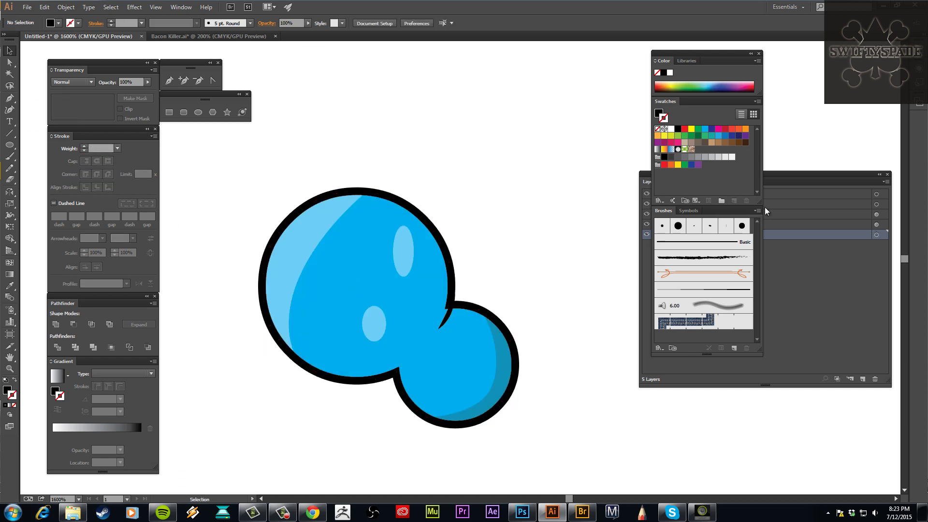
Step: Unlock the Cuts layer, move the black tapered cut from the Color layer onto it, and lock it again
click(793, 180)
click(452, 313)
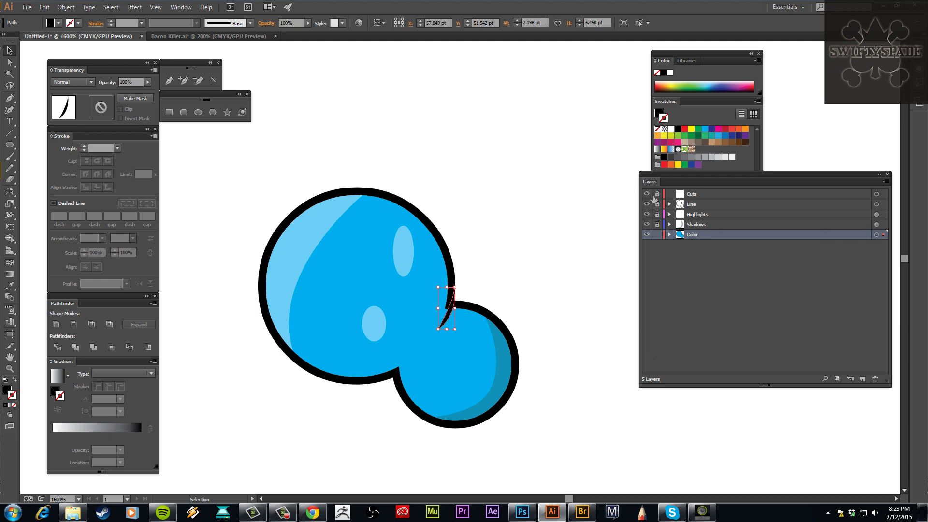
click(657, 194)
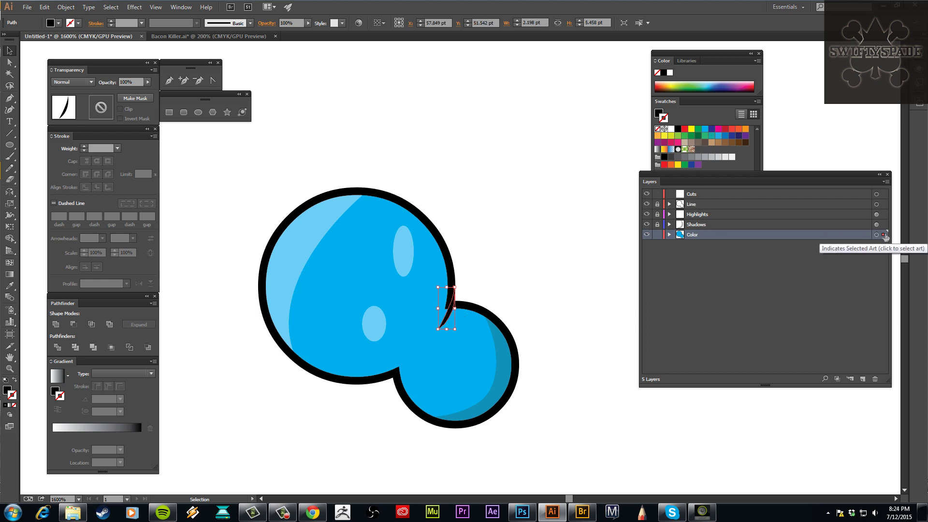
drag(884, 235, 883, 195)
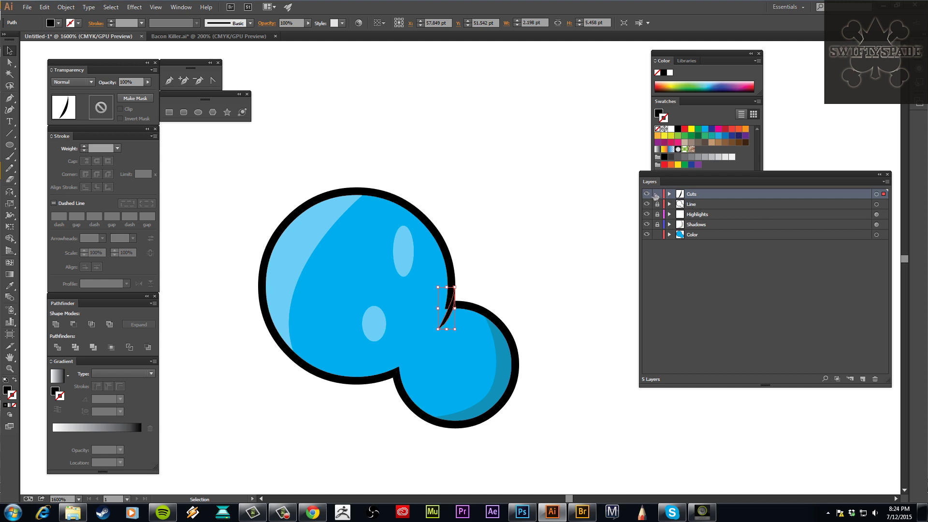
click(657, 194)
Step: Duplicate the Color layer, place the copy beneath the original, and lock Color while leaving Color copy unlocked
click(717, 237)
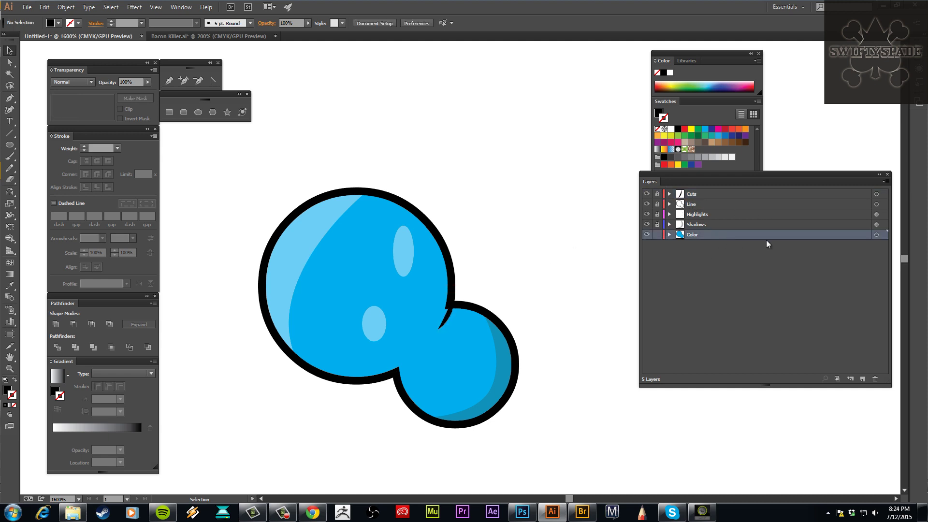
drag(769, 238, 863, 379)
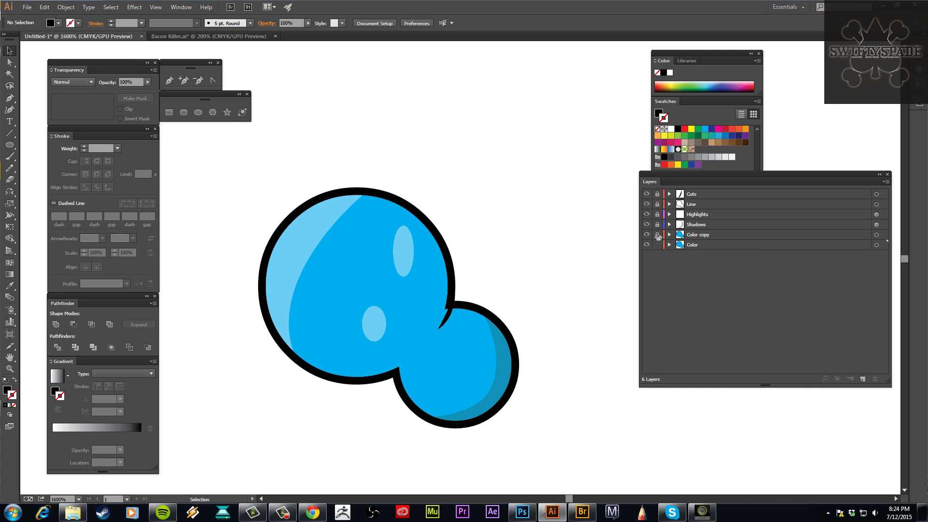
click(708, 234)
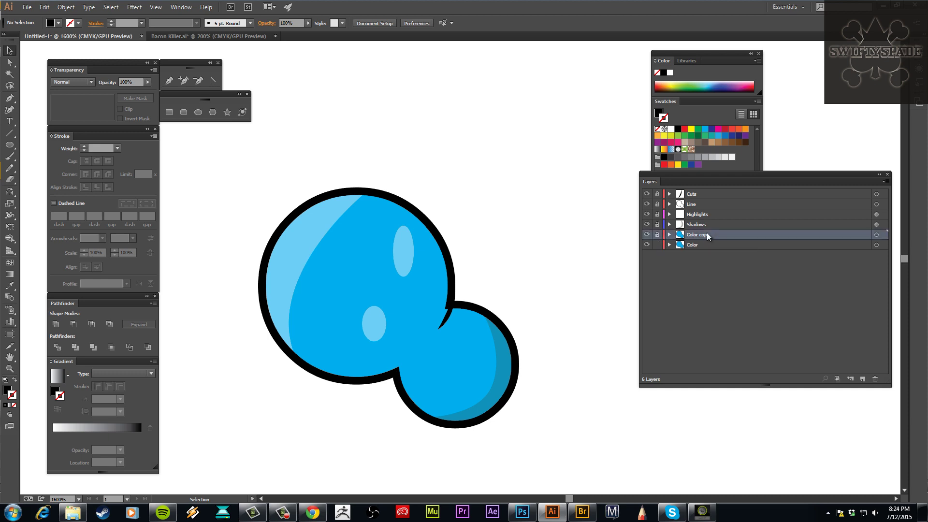
drag(707, 232, 692, 244)
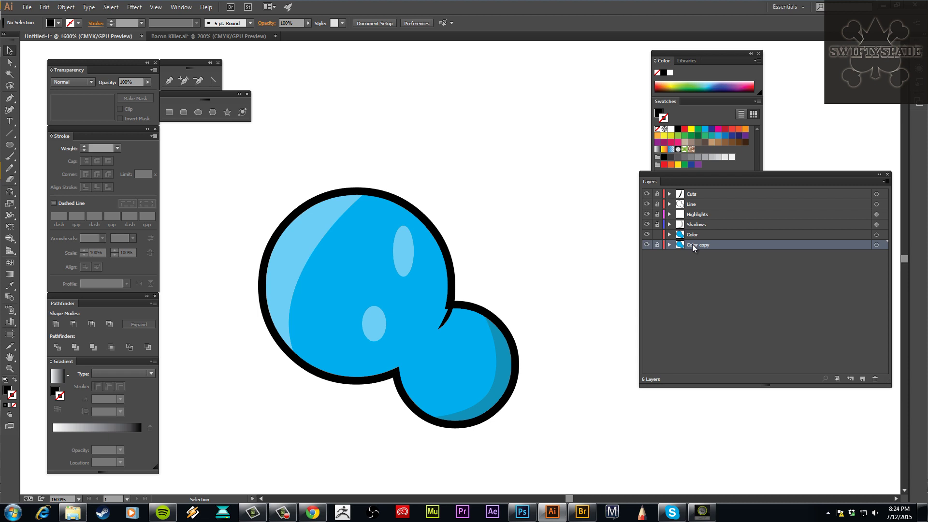
click(657, 236)
Step: Unite all artwork on the Color copy layer into one shape, checking the Bacon Killer document for reference
click(877, 244)
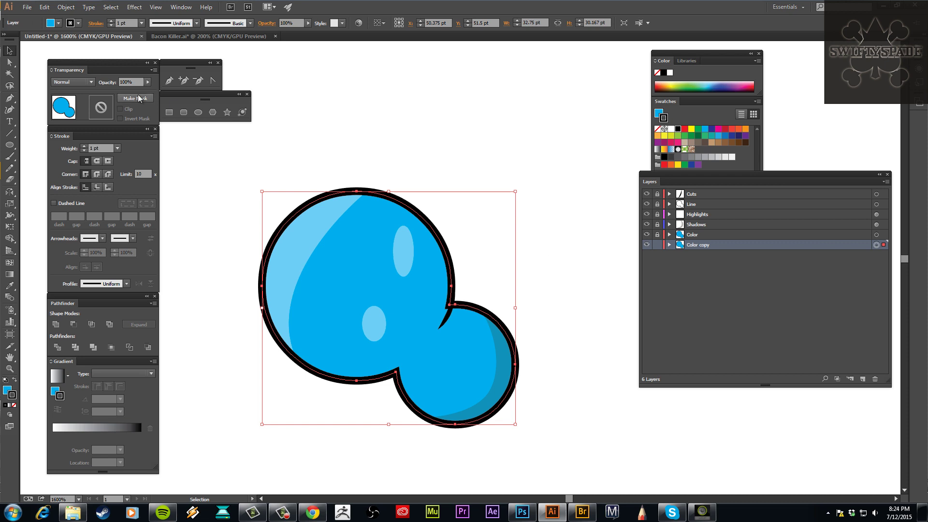
click(56, 325)
click(56, 324)
click(242, 36)
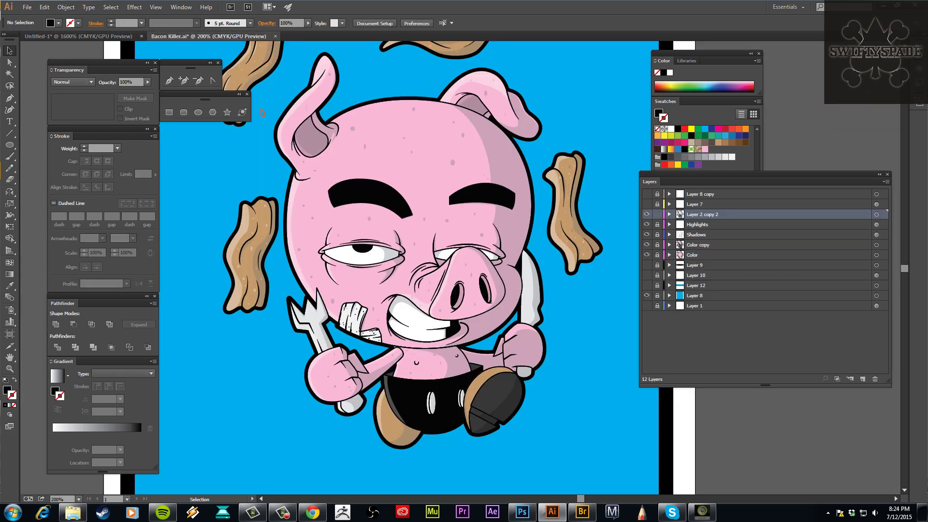
click(77, 35)
drag(512, 150, 225, 432)
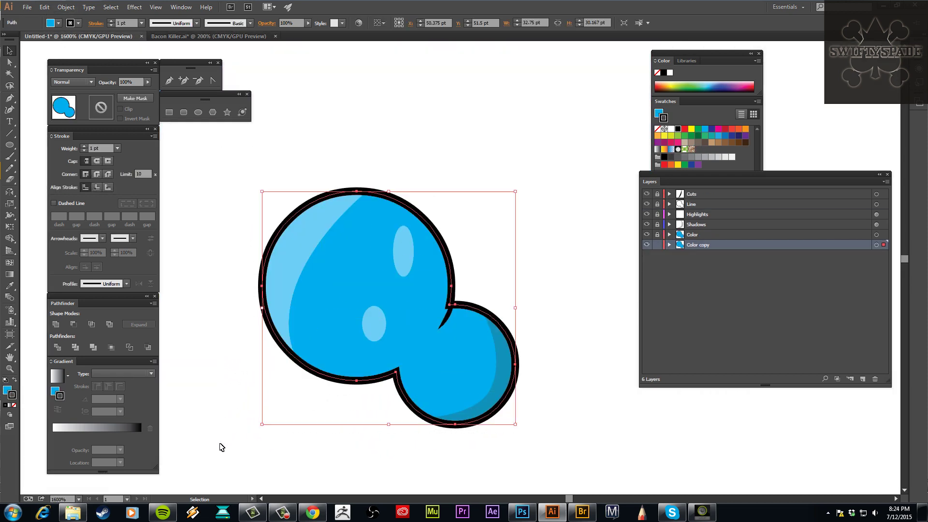
click(56, 328)
Step: Give the united shape a dark blue 1 pt stroke aligned to the outside and deselect it
click(711, 129)
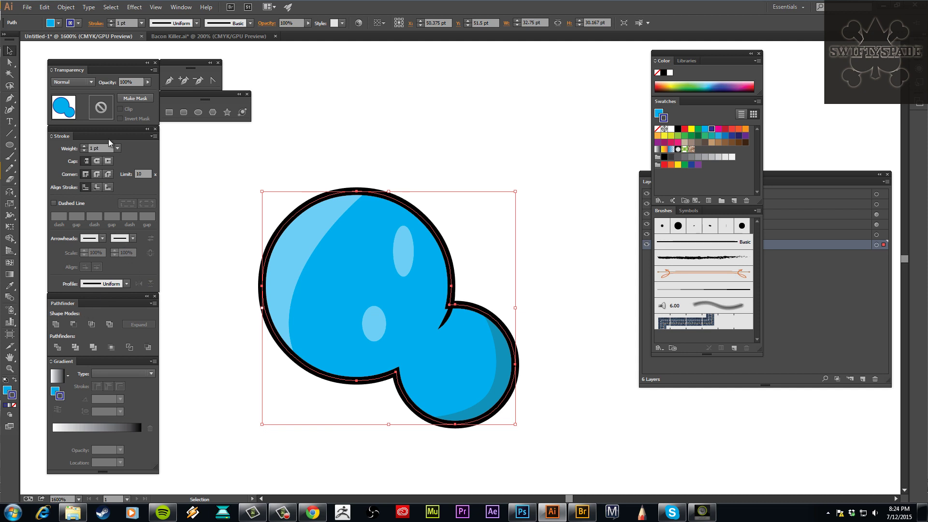
click(110, 191)
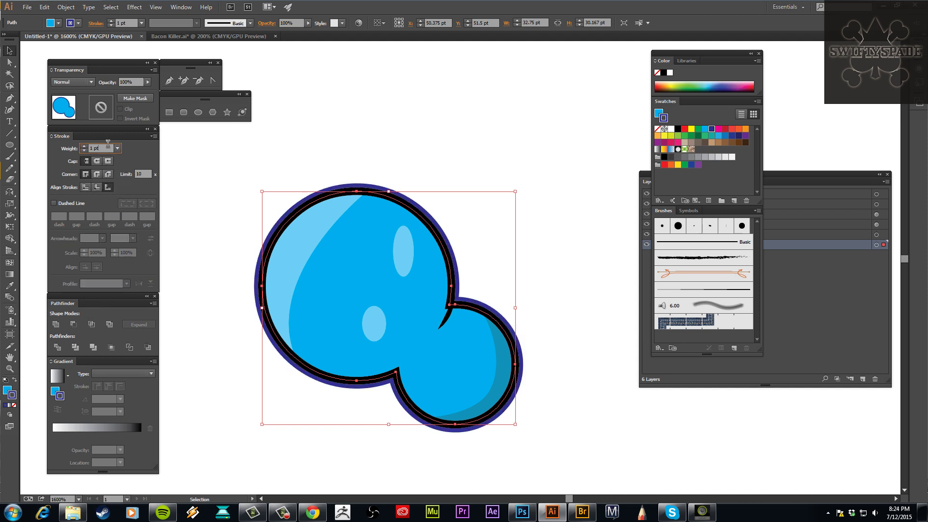
key(Up)
key(Down)
click(9, 53)
click(373, 158)
click(382, 178)
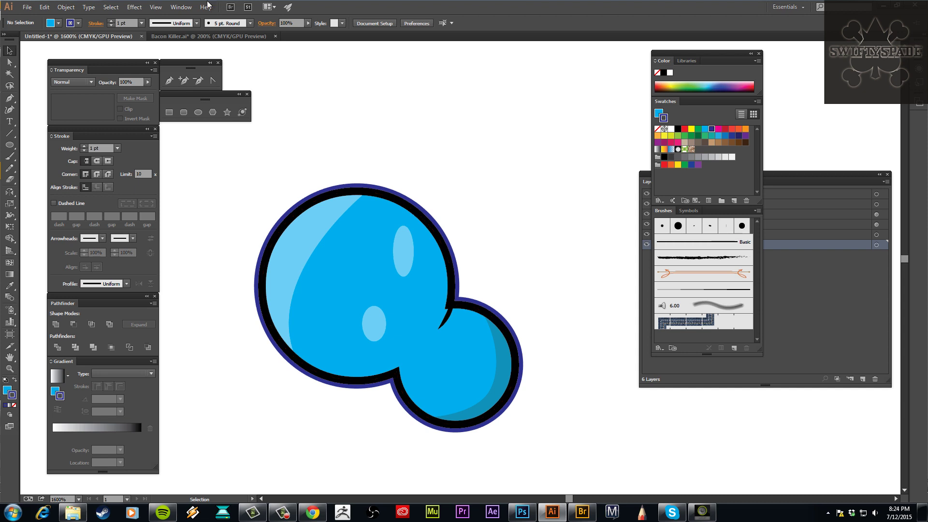
Step: In the Bacon Killer document, give all artwork on the Color layer a green stroke and deselect it
click(203, 36)
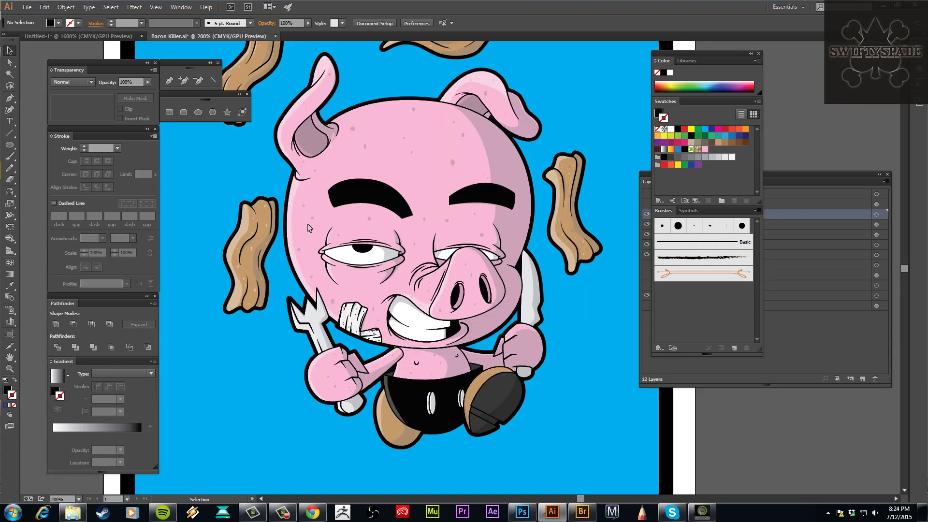
click(799, 180)
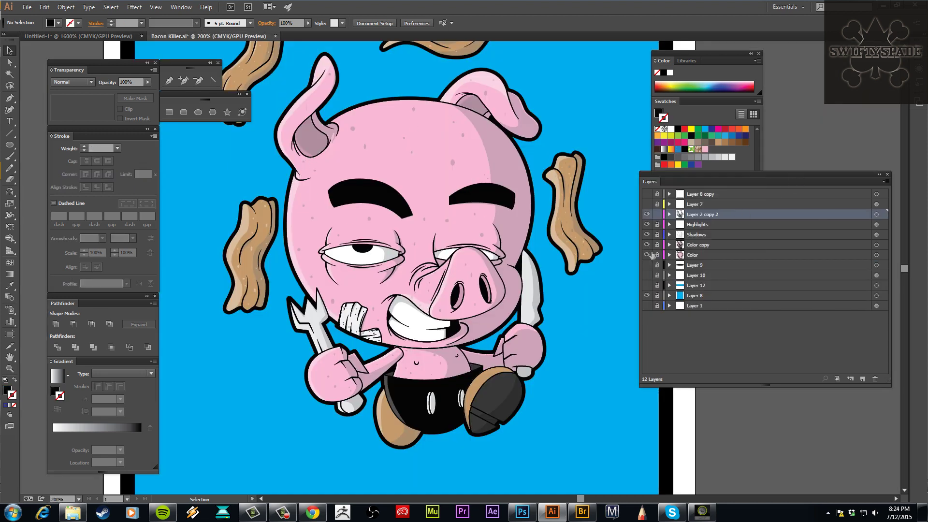
click(876, 255)
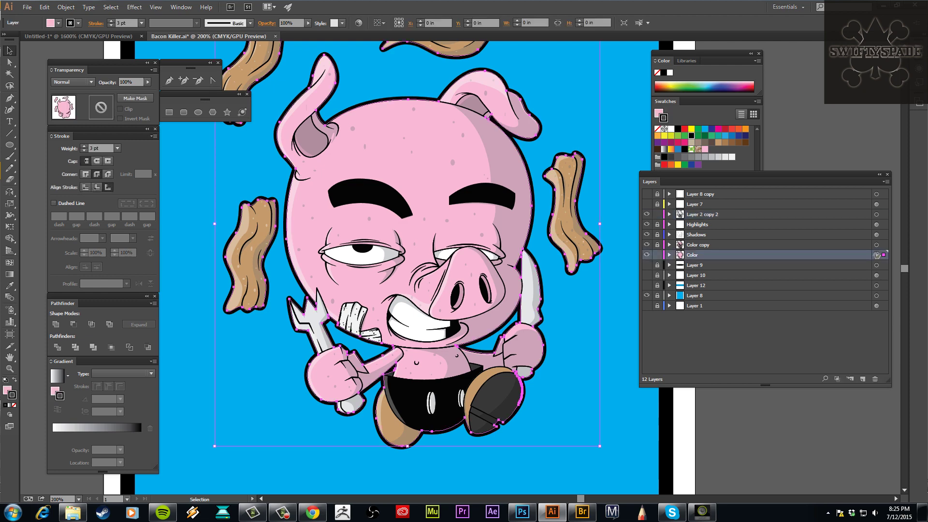
click(699, 130)
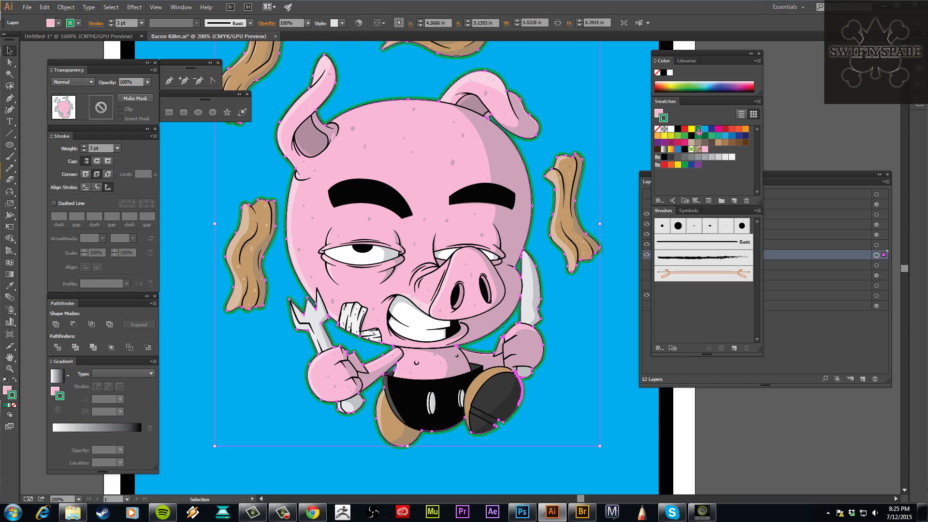
click(185, 369)
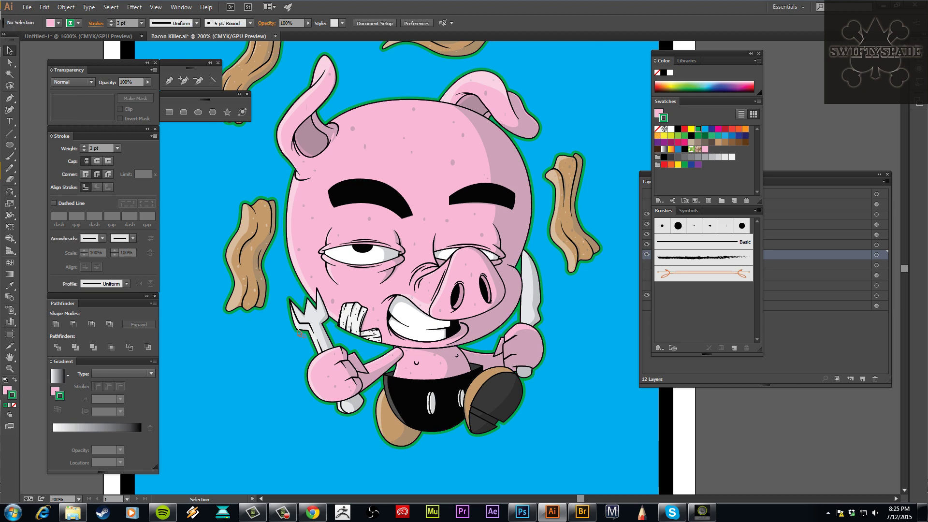
Step: Return to the Untitled-1 document and examine the Color copy outline up close where the two circles meet, keeping the Layers list in view
click(115, 38)
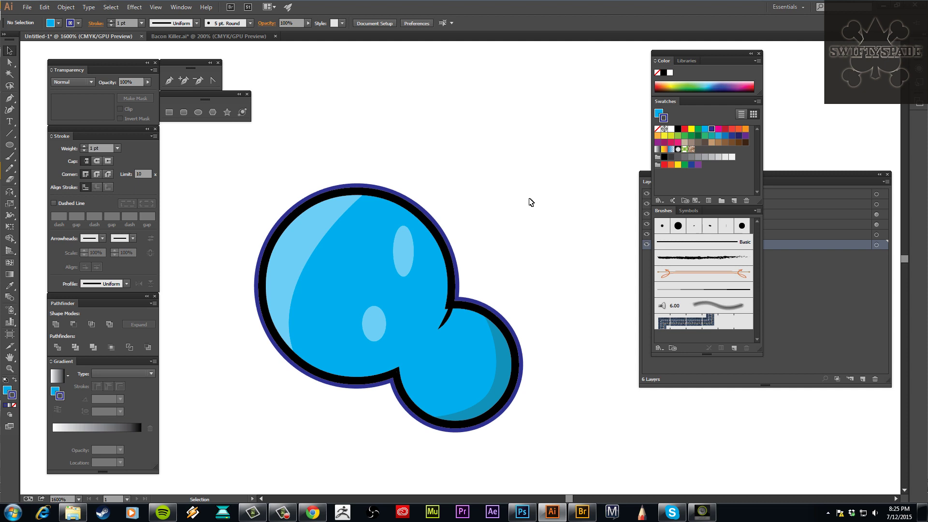
click(790, 177)
drag(724, 177, 631, 182)
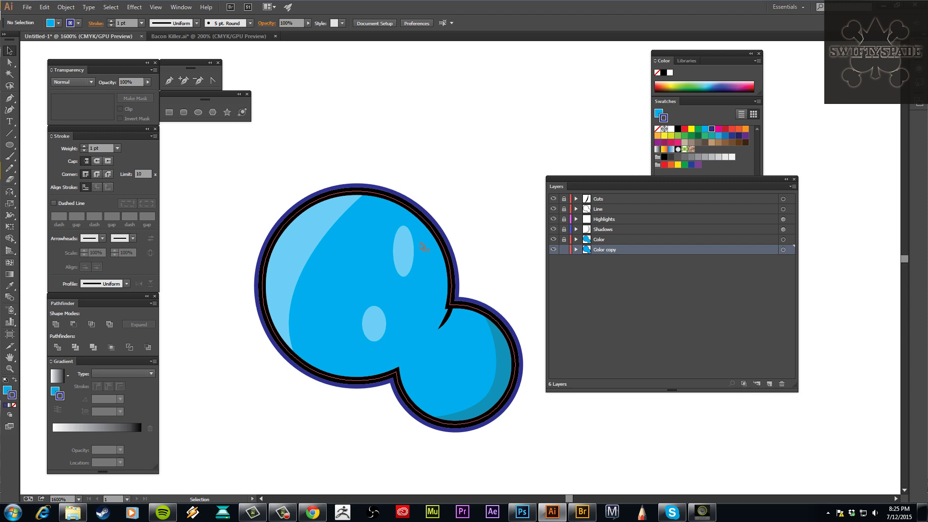
key(ctrl+equal)
key(ctrl+equal)
key(ctrl+equal)
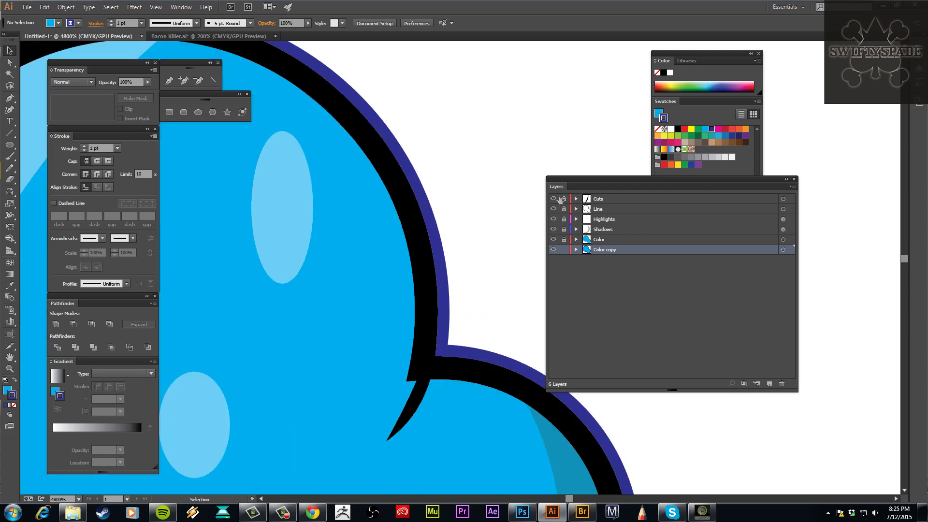
click(564, 249)
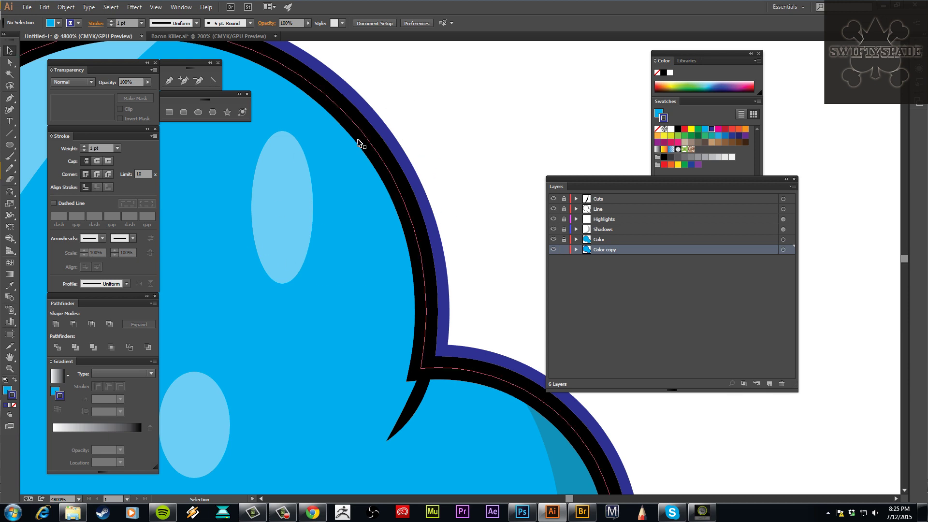
key(ctrl+minus)
key(ctrl+minus)
key(ctrl+minus)
key(ctrl+minus)
drag(492, 407, 487, 374)
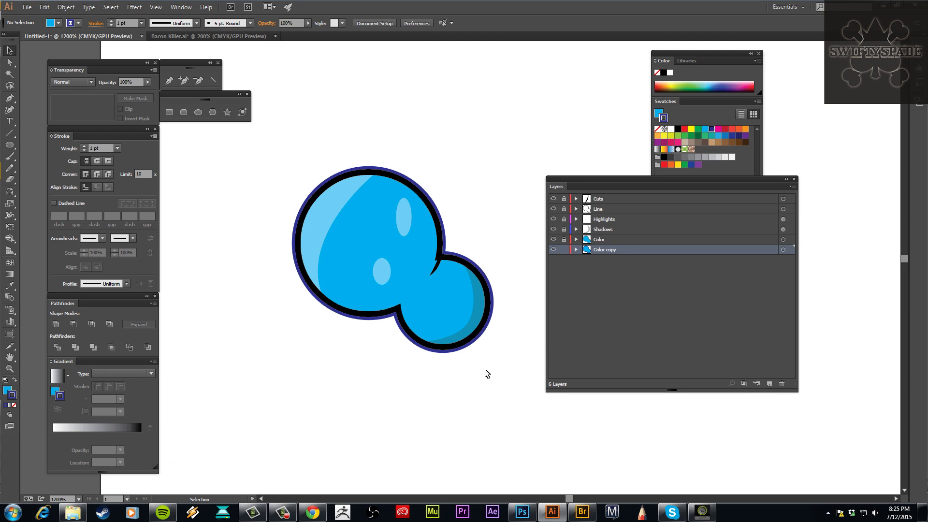